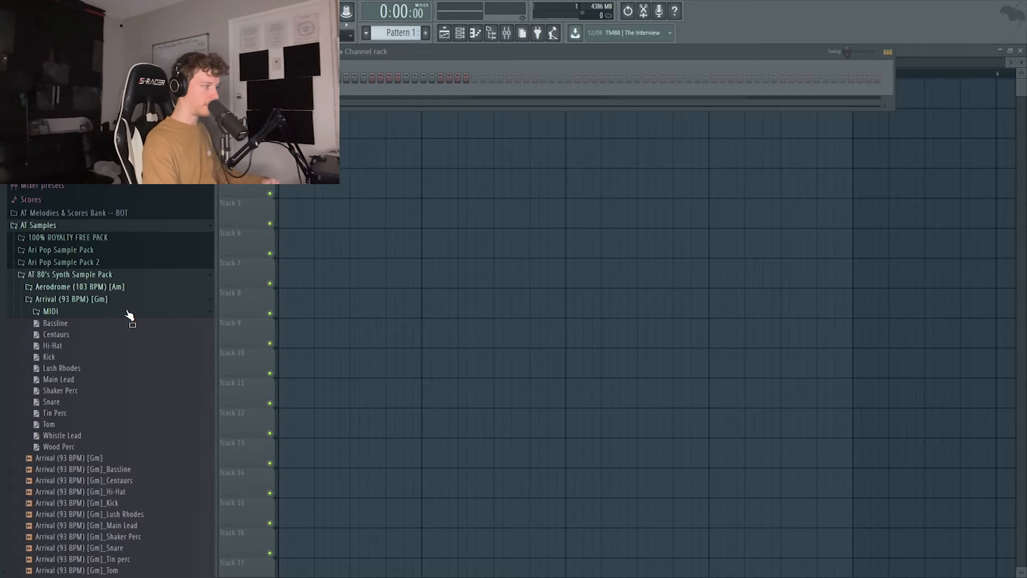
# Browse the AT 80's Synth Sample Pack from the Arrival folder down to Pilot (114 BPM) [Em], previewing its loops
pyautogui.click(128, 312)
pyautogui.click(129, 319)
pyautogui.click(137, 332)
pyautogui.click(124, 347)
pyautogui.click(106, 357)
pyautogui.click(194, 369)
pyautogui.click(191, 355)
pyautogui.click(189, 352)
pyautogui.scroll(-8, 206, 249)
pyautogui.click(216, 245)
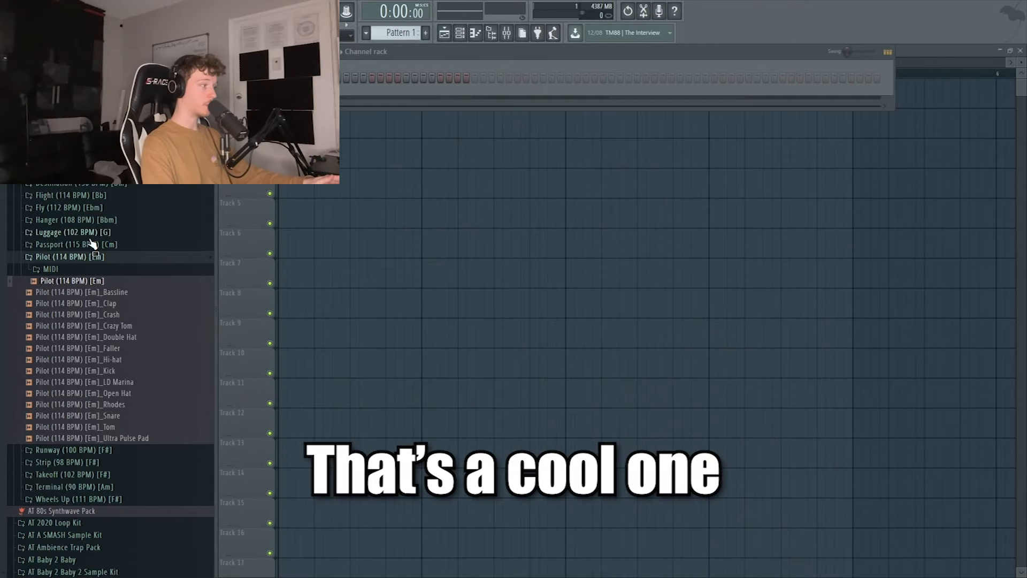
# Audition the Luggage, Hanger and Runway loops, then collapse their folders along with the Pilot folder
pyautogui.click(73, 232)
pyautogui.click(75, 257)
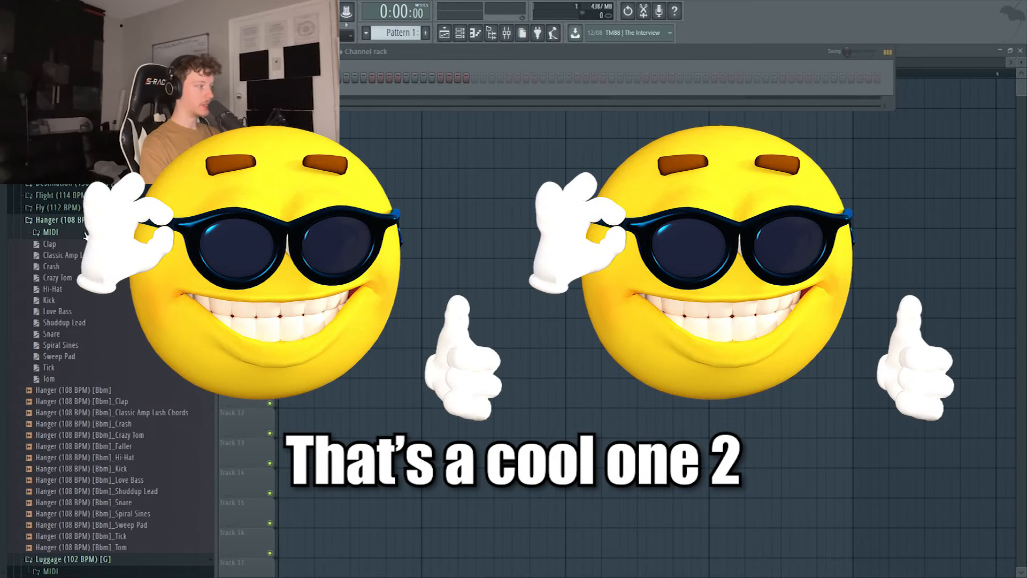
pyautogui.click(63, 220)
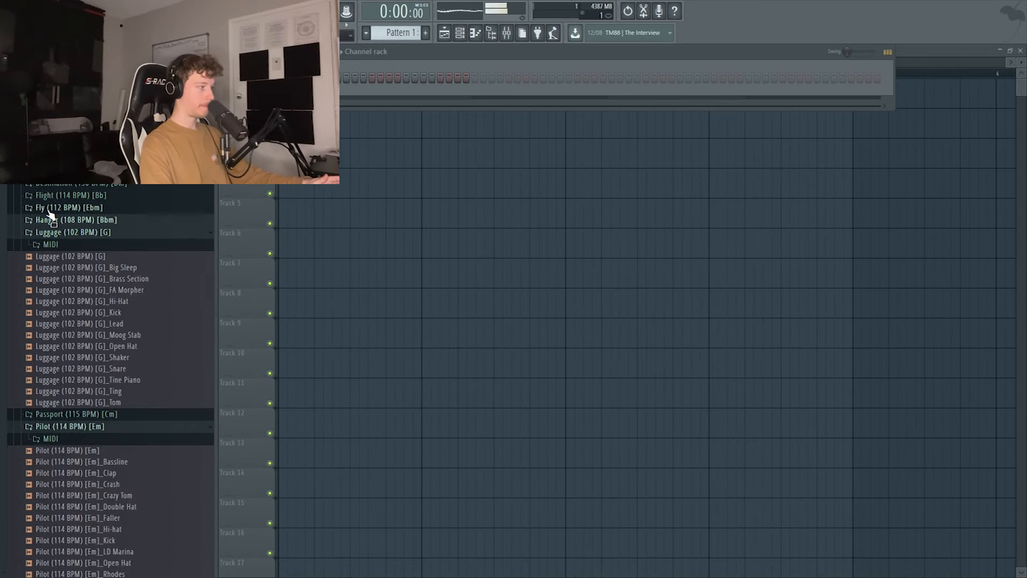
pyautogui.click(77, 236)
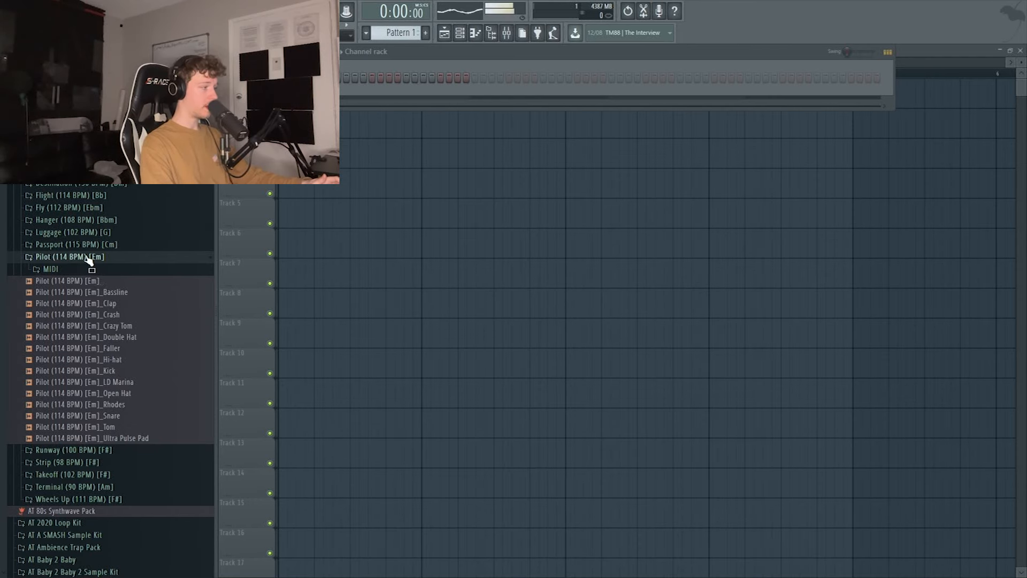
pyautogui.click(87, 257)
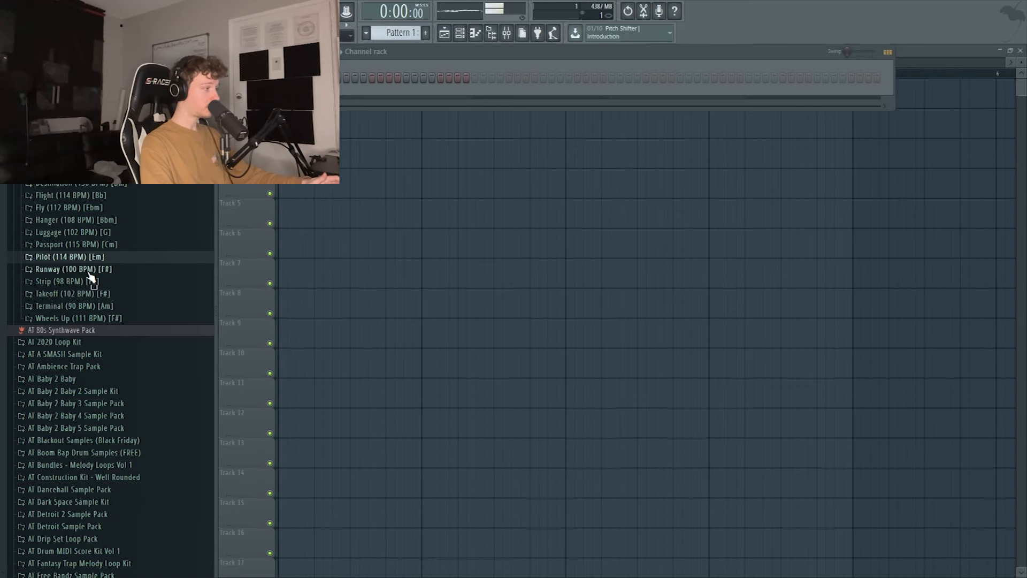
pyautogui.click(90, 270)
pyautogui.click(89, 284)
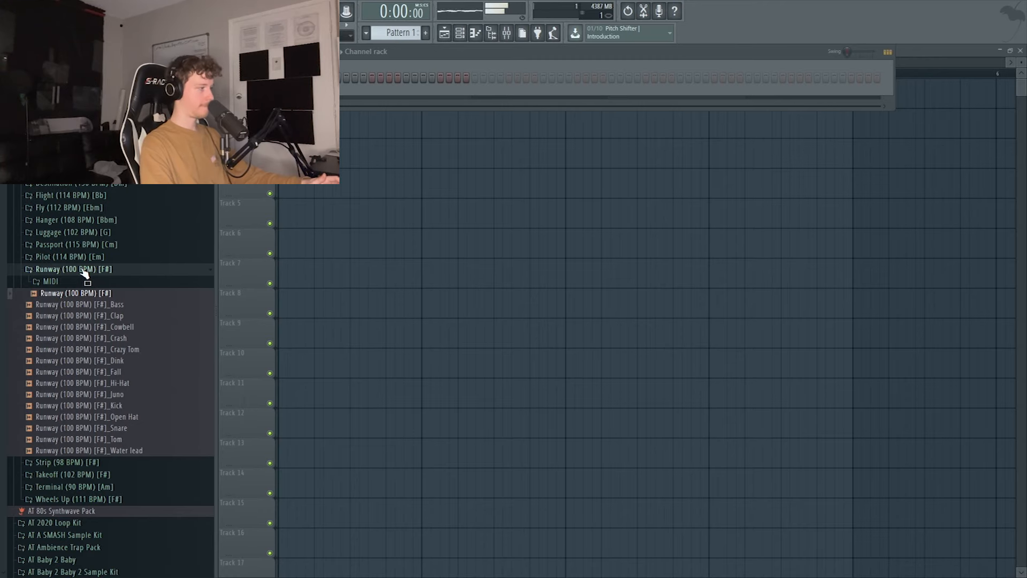
pyautogui.click(85, 269)
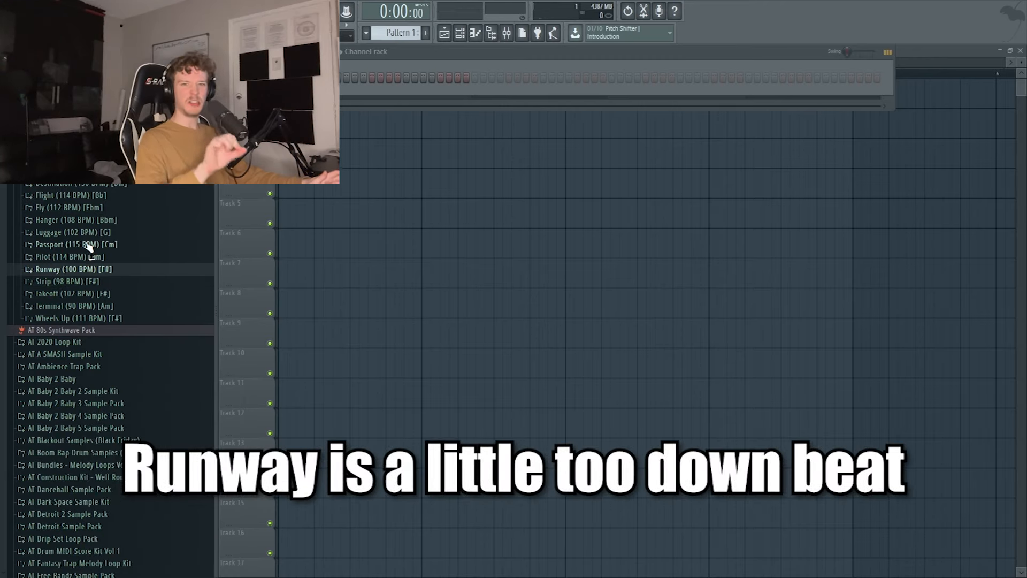
# Open the Hanger (108 BPM) [Bbm] folder and set the project tempo to 108 BPM
pyautogui.click(155, 220)
pyautogui.click(126, 245)
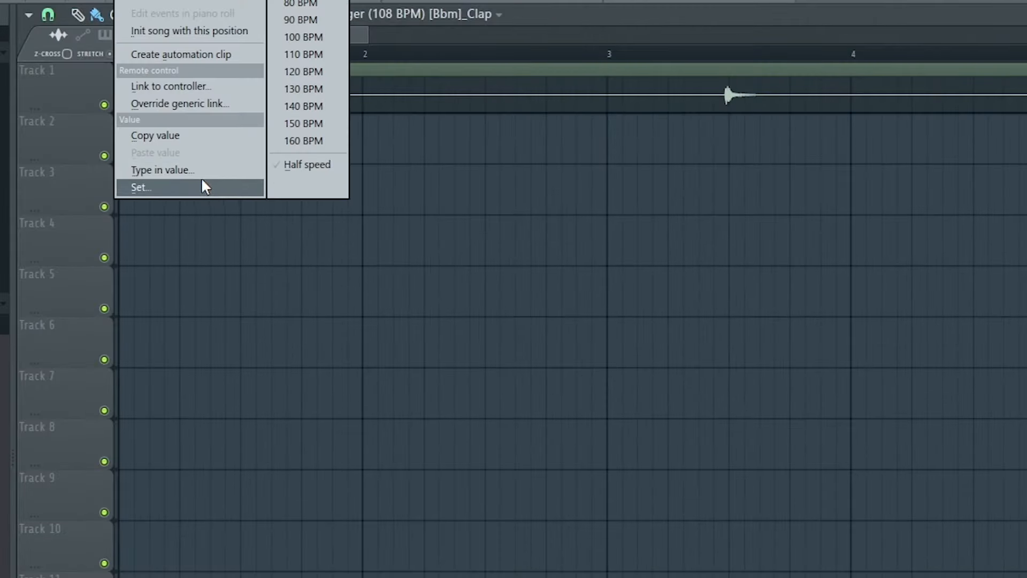
pyautogui.click(209, 175)
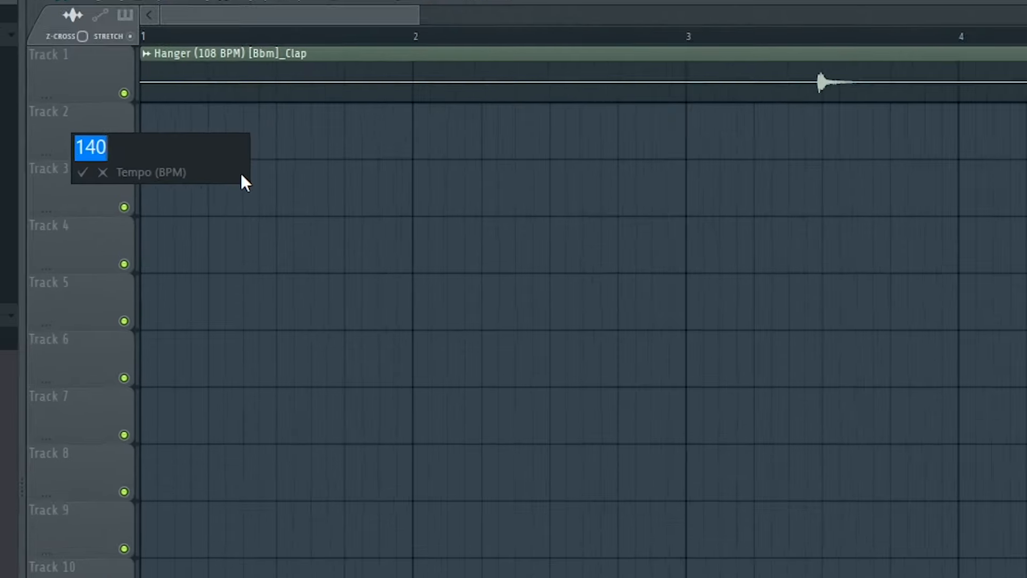
pyautogui.write('108')
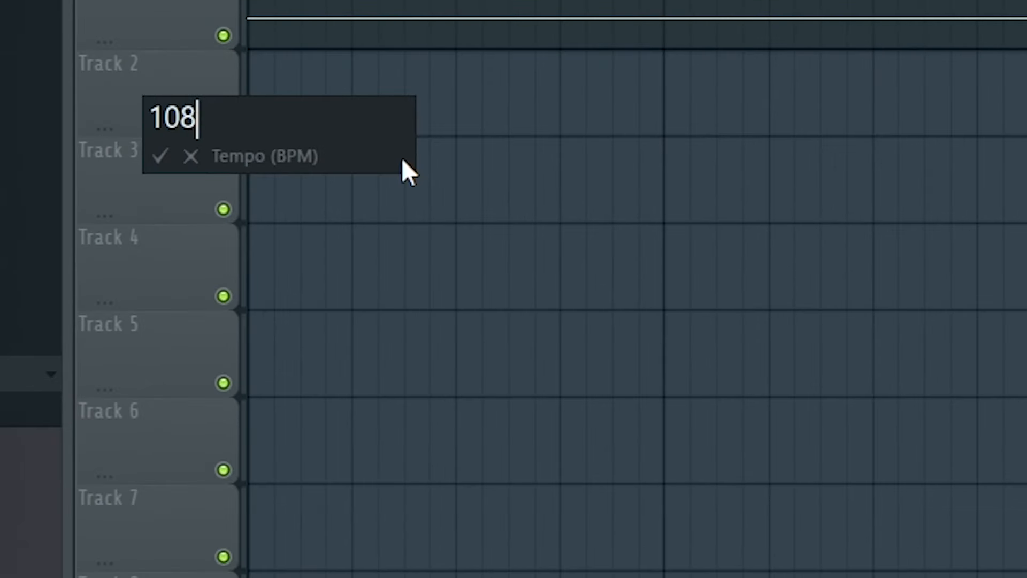
# Add the remaining Hanger stems, from Classic Amp Lush Chords to Tom, to separate playlist tracks starting at bar 1
pyautogui.moveTo(341, 193); pyautogui.dragTo(337, 160)
pyautogui.moveTo(176, 301); pyautogui.dragTo(321, 217)
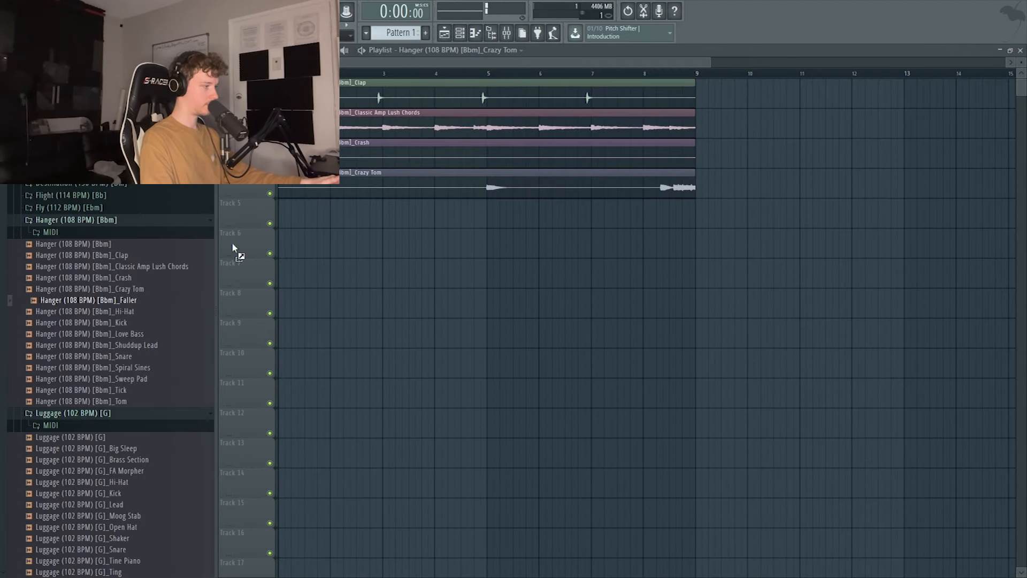
pyautogui.moveTo(178, 313); pyautogui.dragTo(343, 248)
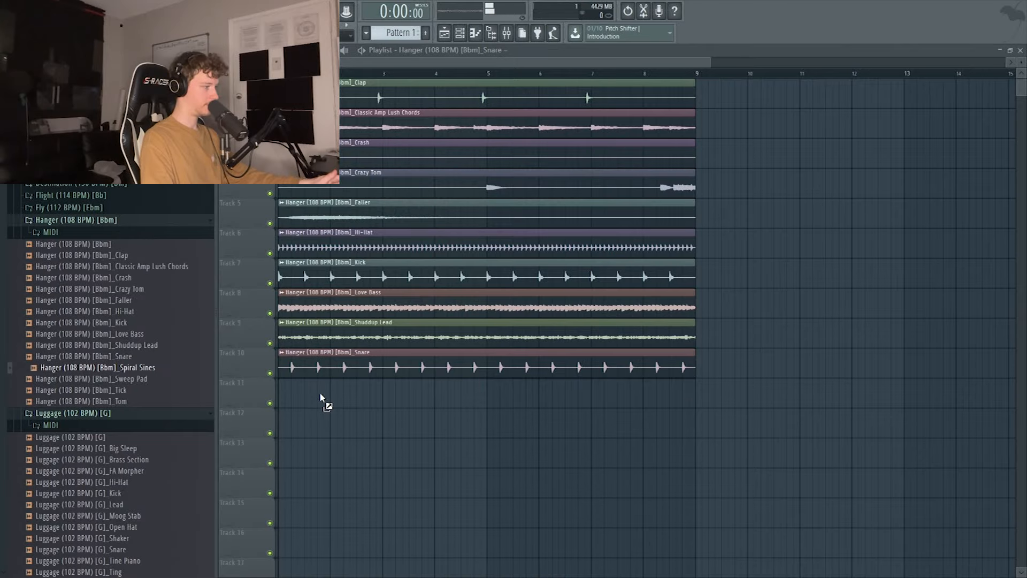
pyautogui.moveTo(320, 393); pyautogui.dragTo(320, 393)
pyautogui.moveTo(150, 379); pyautogui.dragTo(326, 405)
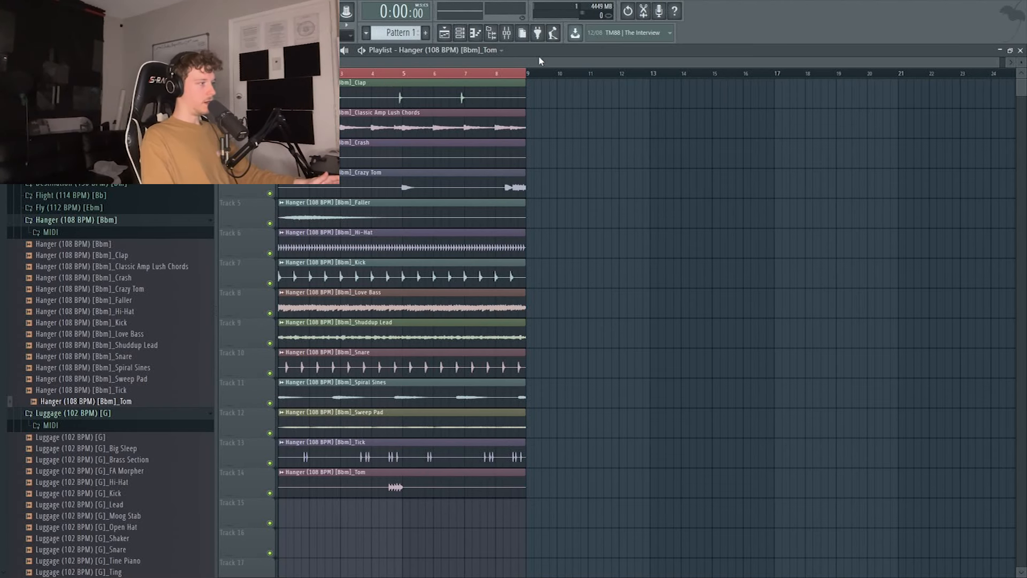
# Create a pattern named MIDI and place it on Track 15, spanning the same eight bars as the stems
pyautogui.moveTo(1025, 63); pyautogui.dragTo(1024, 68)
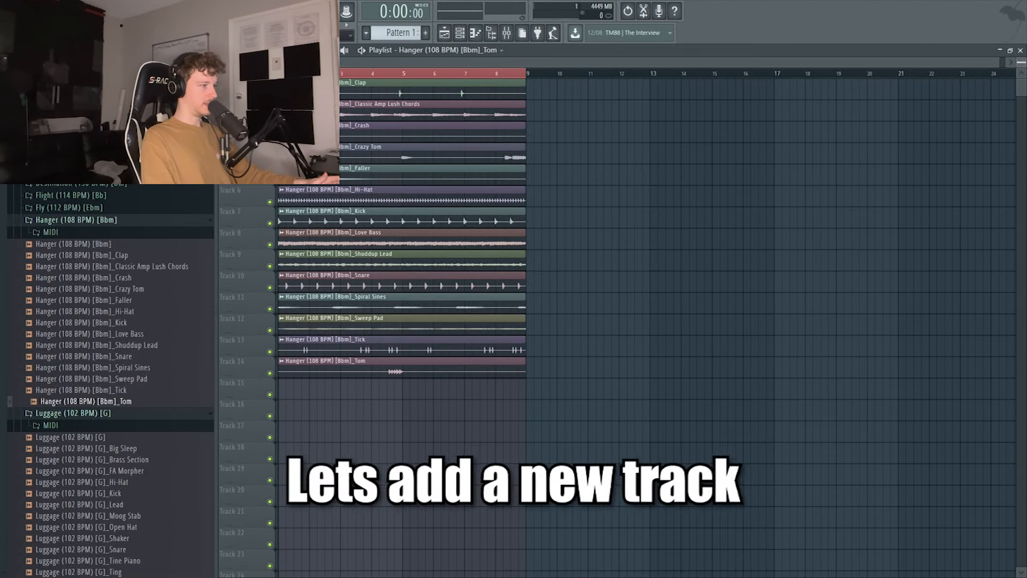
pyautogui.click(422, 32)
pyautogui.write('MIDI')
pyautogui.press('Return')
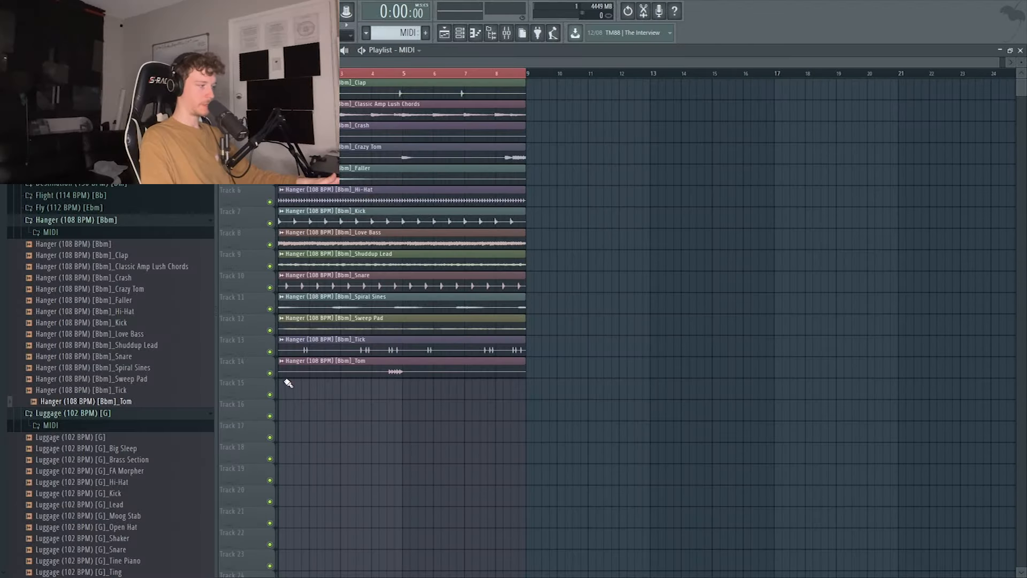
pyautogui.click(288, 384)
pyautogui.moveTo(303, 392); pyautogui.dragTo(526, 388)
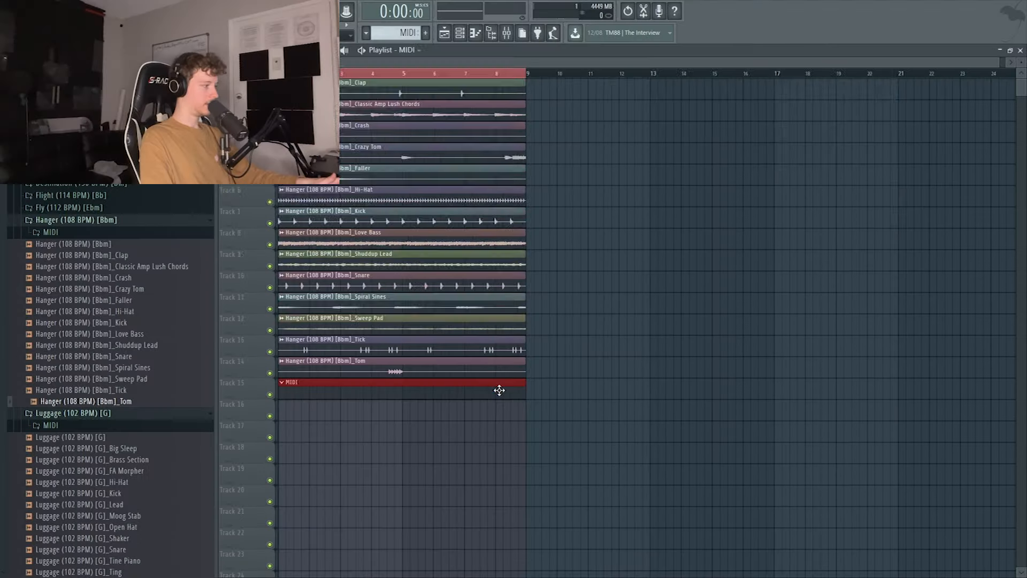
# Load the Hanger MIDI parts into the channel rack and select the 14 Hanger audio channels for mixer routing
pyautogui.press('F6')
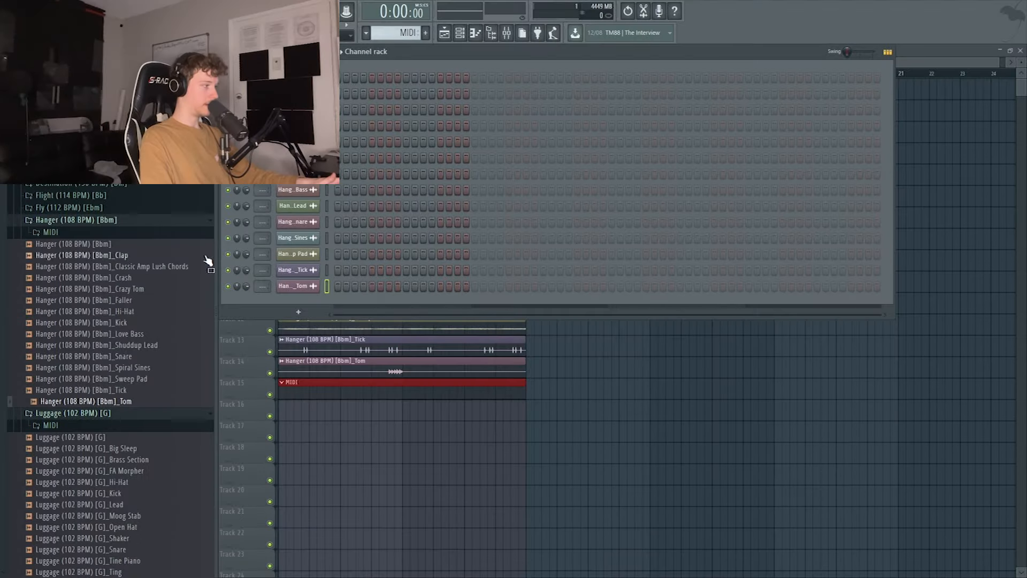
pyautogui.click(81, 232)
pyautogui.moveTo(202, 54); pyautogui.dragTo(210, 247)
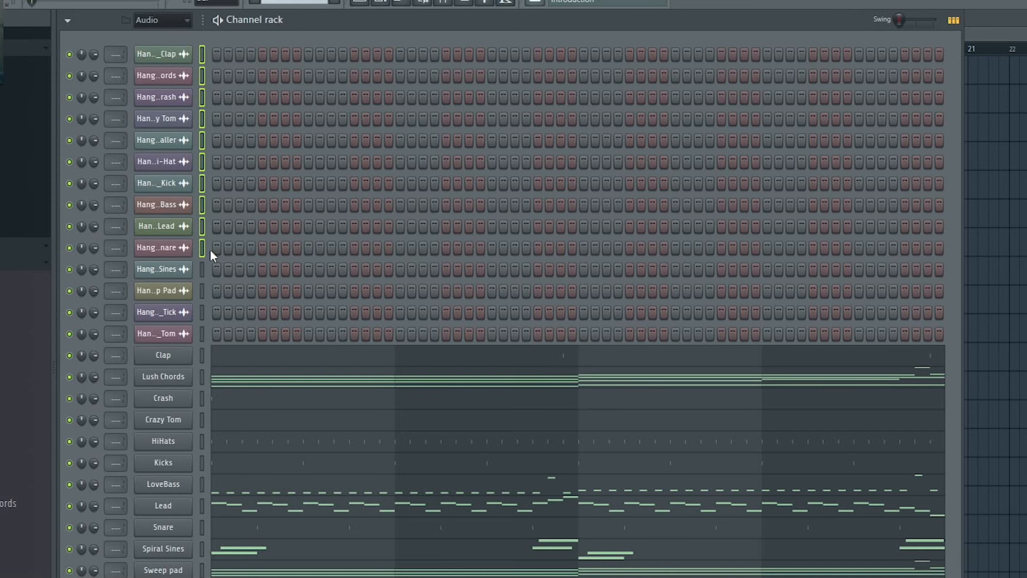
pyautogui.moveTo(207, 314); pyautogui.dragTo(204, 326)
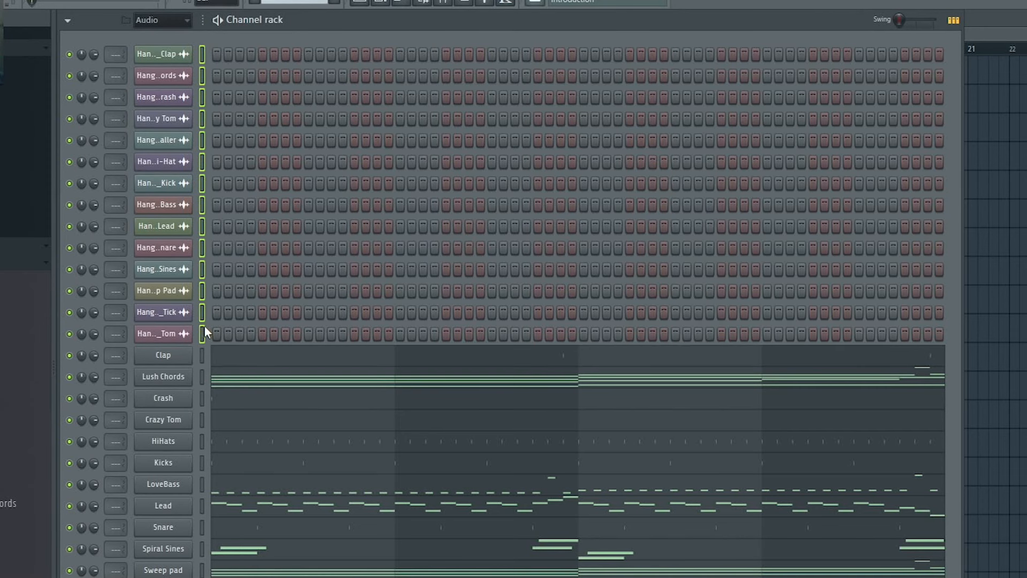
pyautogui.click(444, 3)
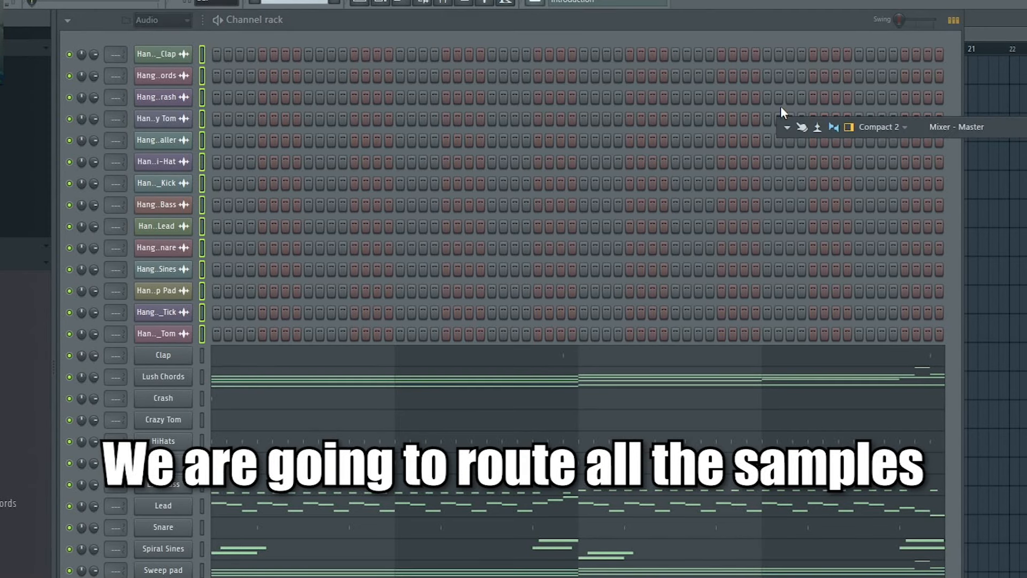
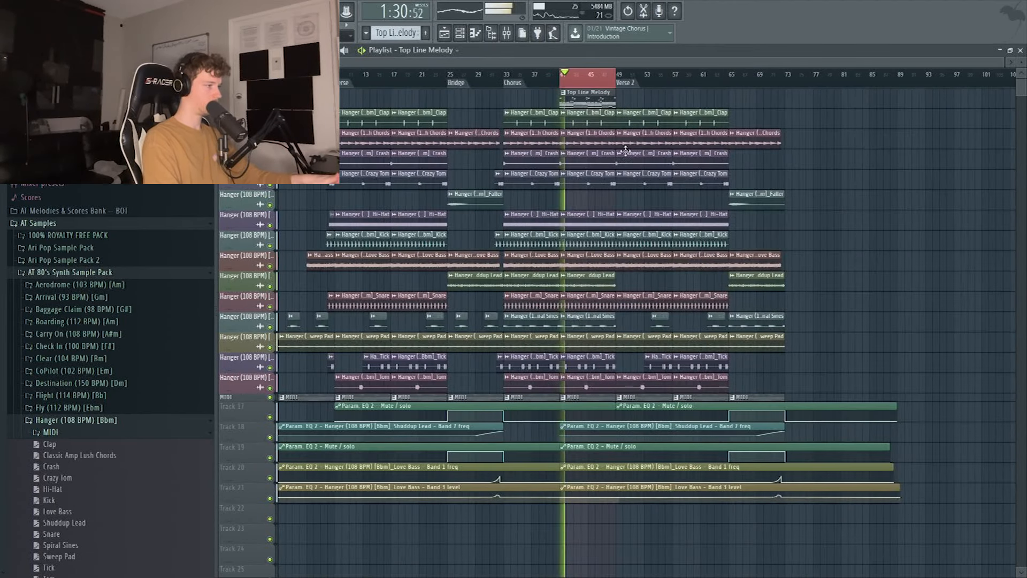
# Review the channel rack while the Top Line Melody section plays, then stop playback and return to the playlist
pyautogui.press('F6')
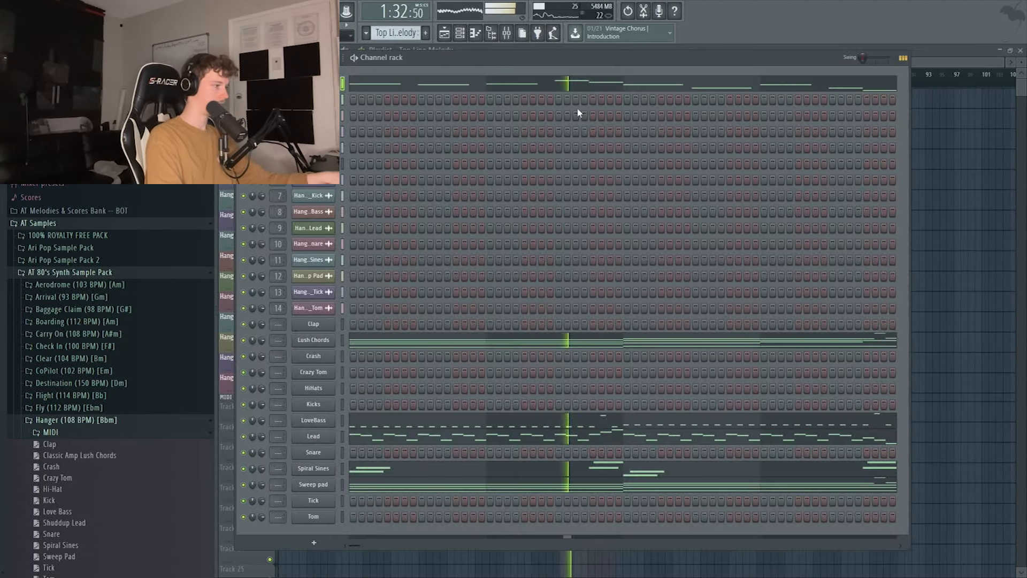
pyautogui.press('space')
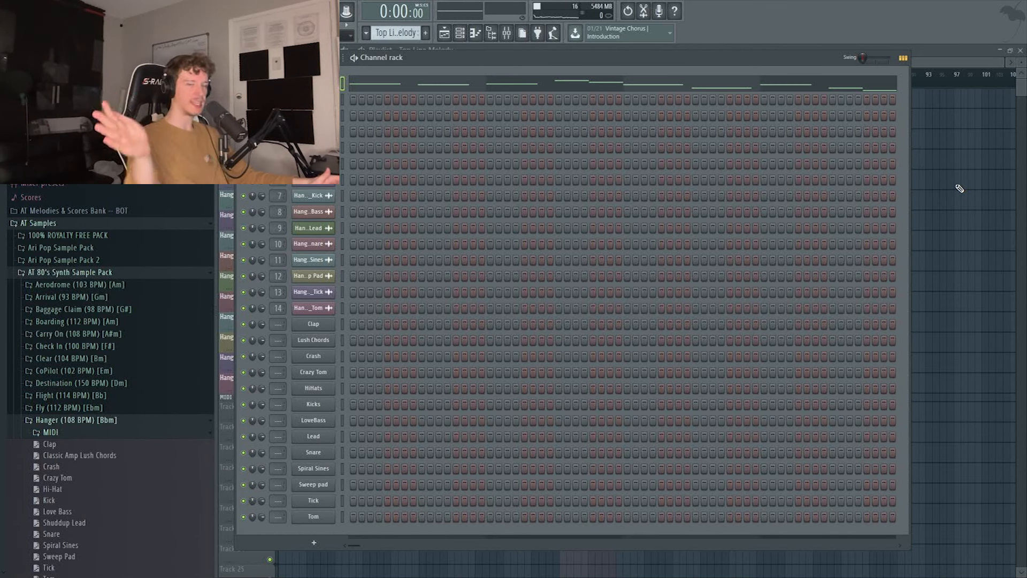
pyautogui.press('F6')
# Add a Chorus marker at bar 73 and copy the chorus clips, including Top Line Melody, into the section starting there
pyautogui.rightClick(730, 83)
pyautogui.click(732, 88)
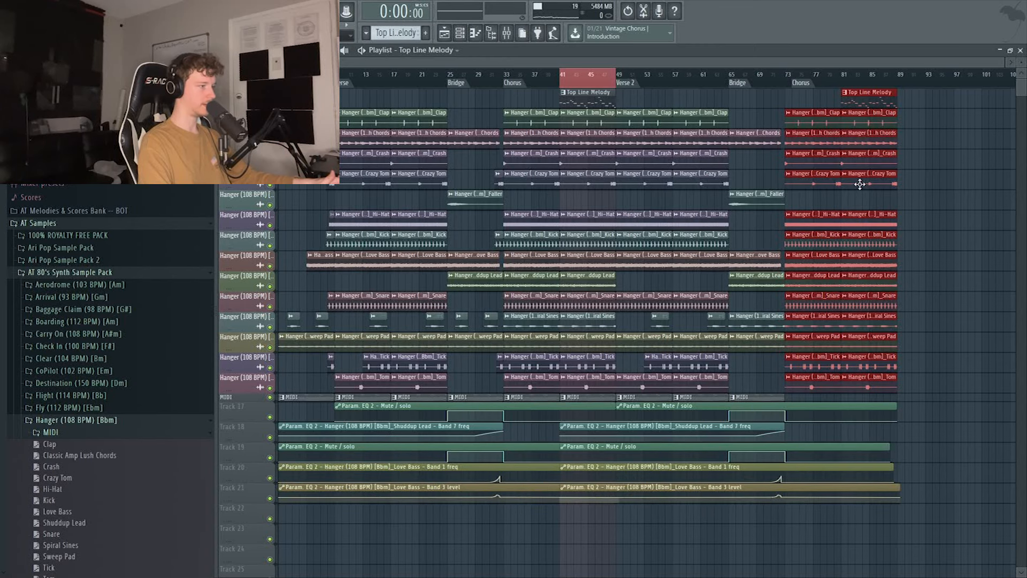
pyautogui.click(792, 102)
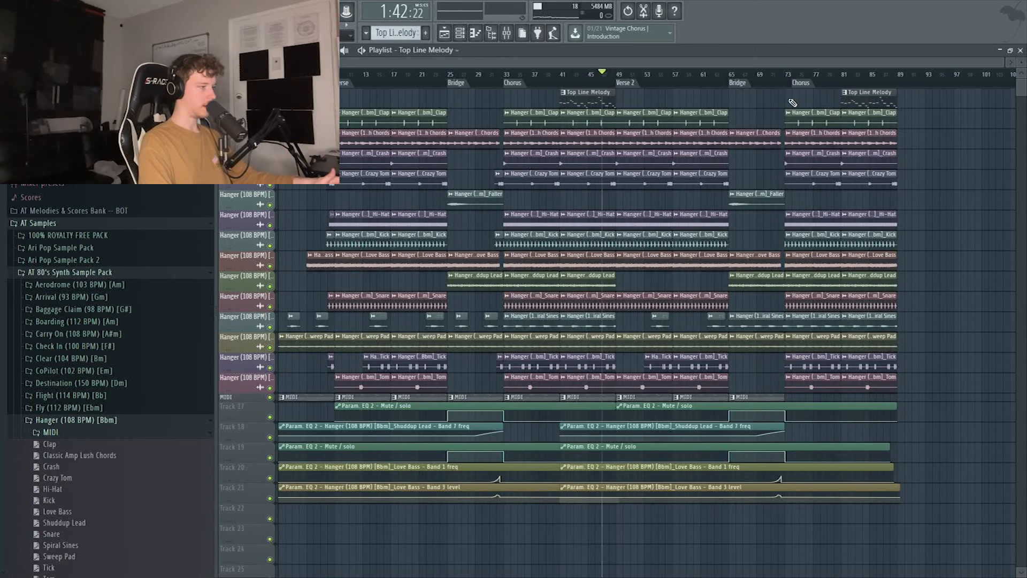
# Play the transition into the Chorus at bar 73 and add the short Kick pickup clip just before it
pyautogui.press('space')
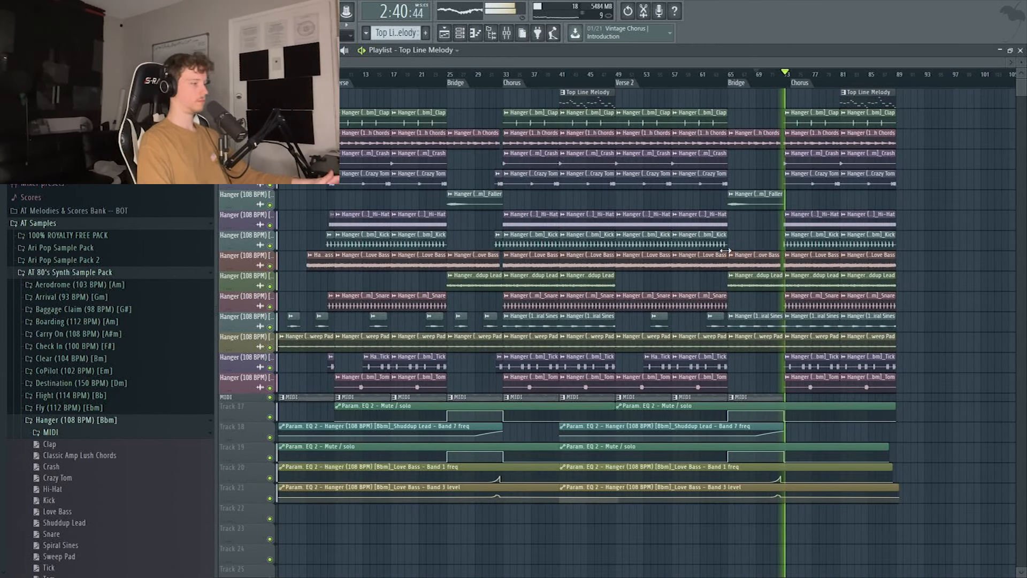
pyautogui.scroll(3, 396, 397)
pyautogui.scroll(-3, 428, 347)
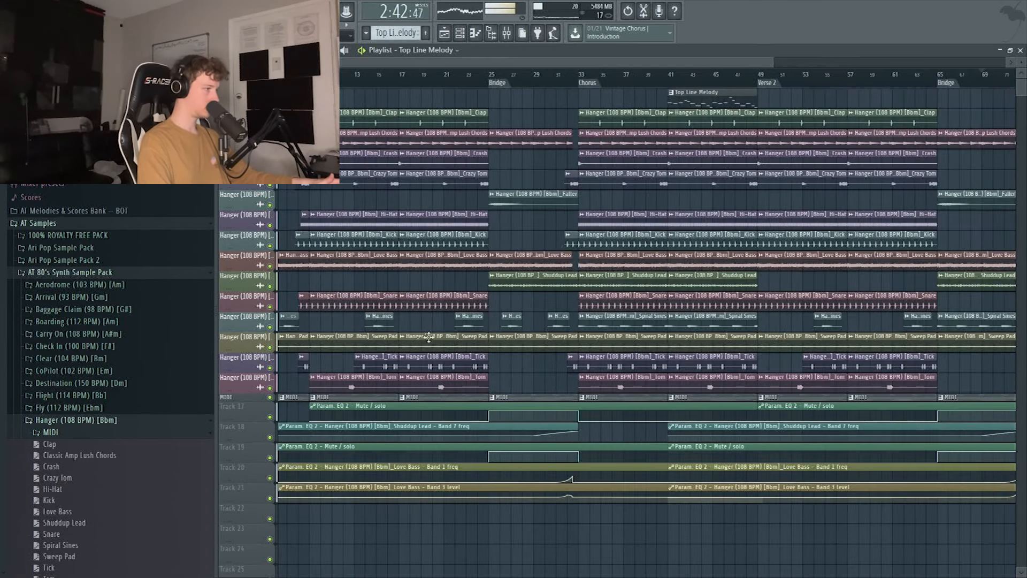
pyautogui.scroll(-3, 509, 323)
pyautogui.press('space')
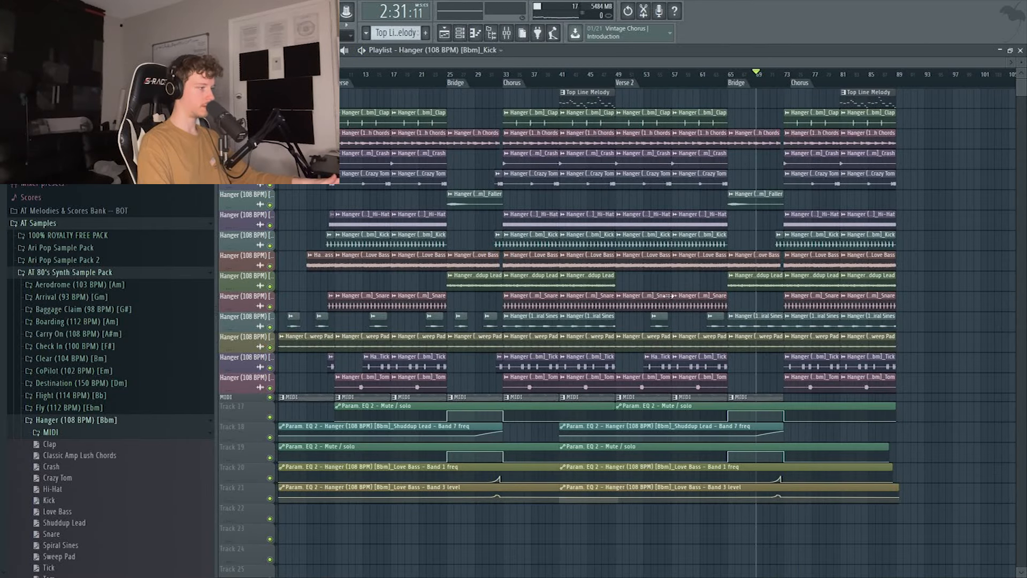
# Add the short Tick and Crazy Tom pickup clips just before the Chorus at bar 73
pyautogui.scroll(2, 540, 344)
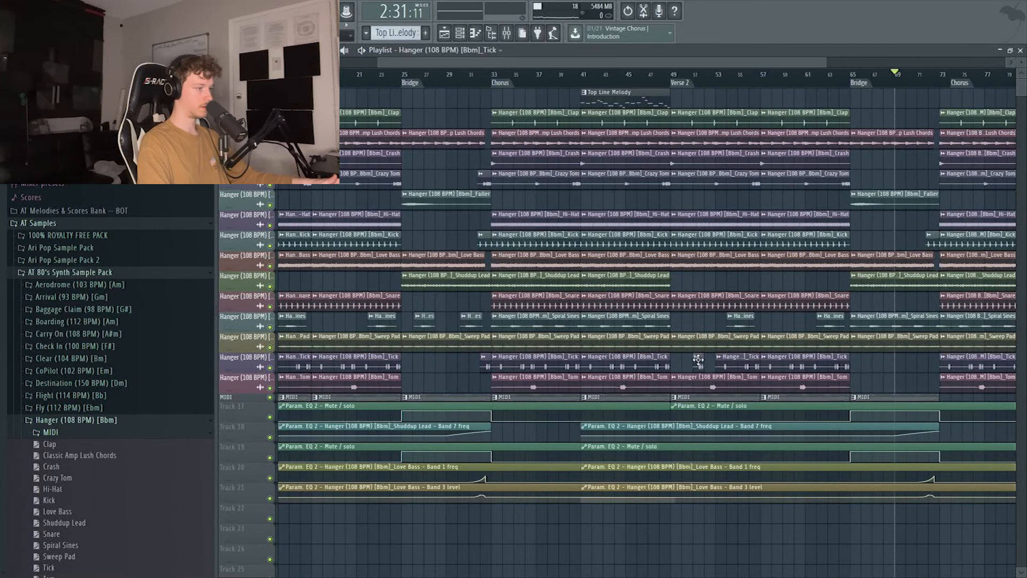
pyautogui.press('space')
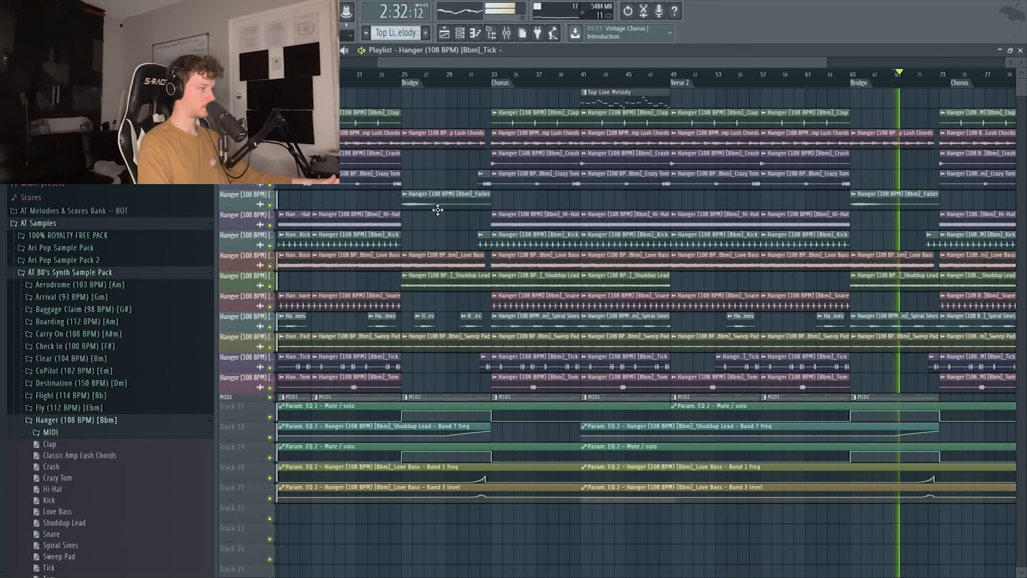
pyautogui.click(486, 178)
pyautogui.moveTo(908, 181); pyautogui.dragTo(930, 182)
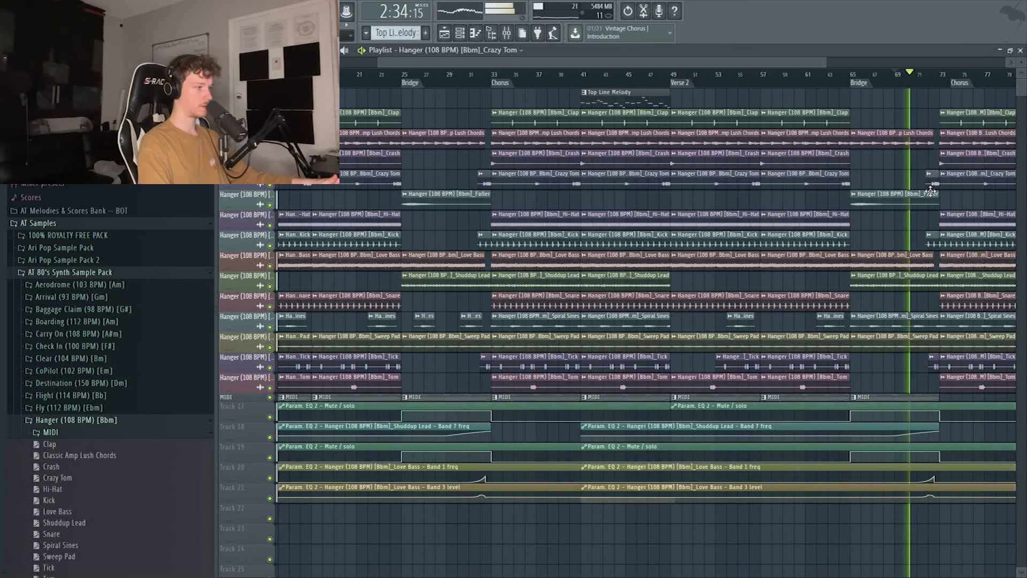
# Build the Outro at bar 89 from copies of the Top Line Melody, Lush Chords, Crash, Love Bass, Shuddup Lead, Sweep Pad and Spiral Sines clips
pyautogui.scroll(-1, 878, 225)
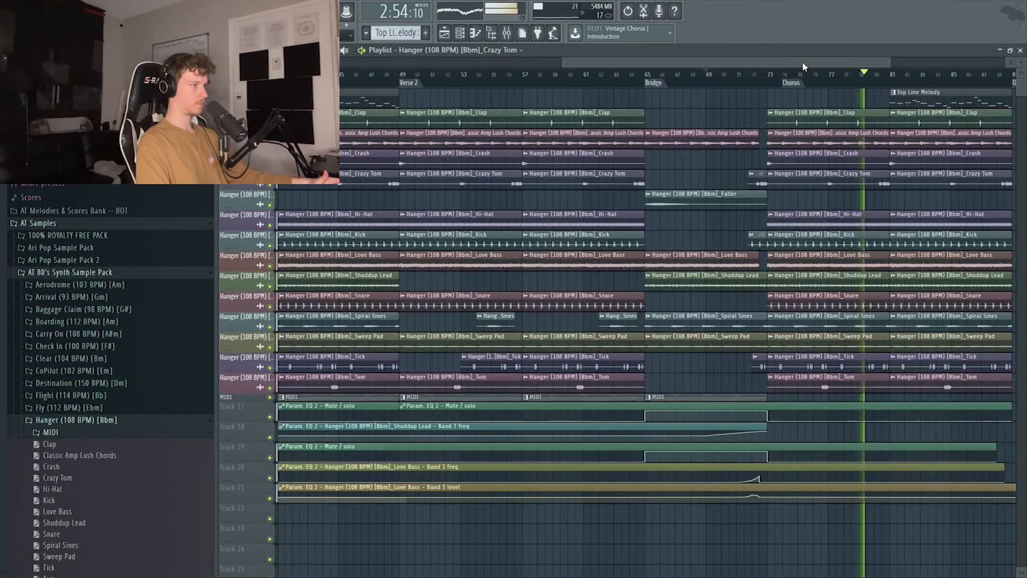
pyautogui.moveTo(801, 61); pyautogui.dragTo(819, 121)
pyautogui.moveTo(707, 141); pyautogui.dragTo(816, 148)
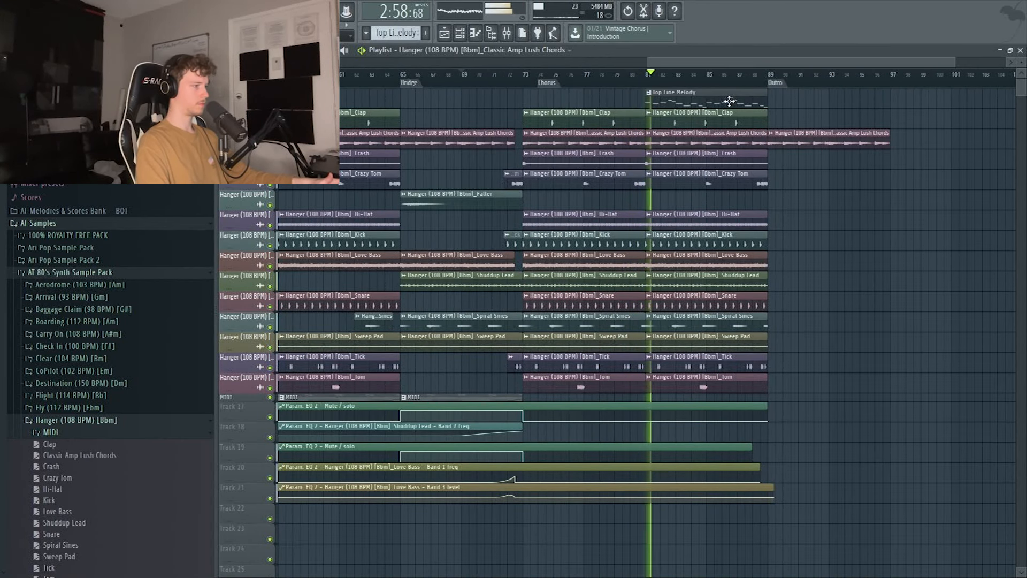
pyautogui.moveTo(732, 100); pyautogui.dragTo(853, 111)
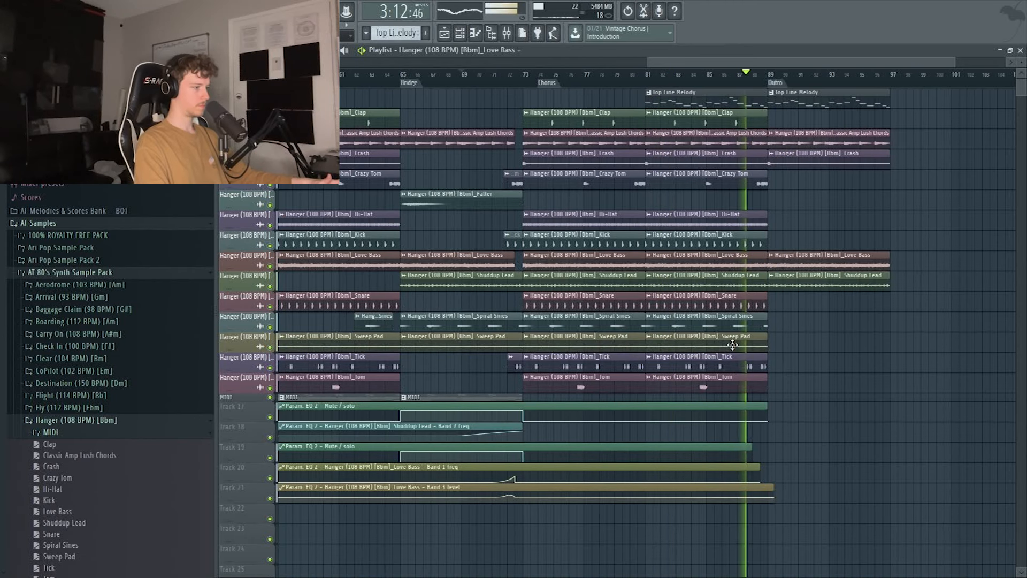
pyautogui.moveTo(732, 345); pyautogui.dragTo(855, 345)
pyautogui.moveTo(755, 327); pyautogui.dragTo(874, 330)
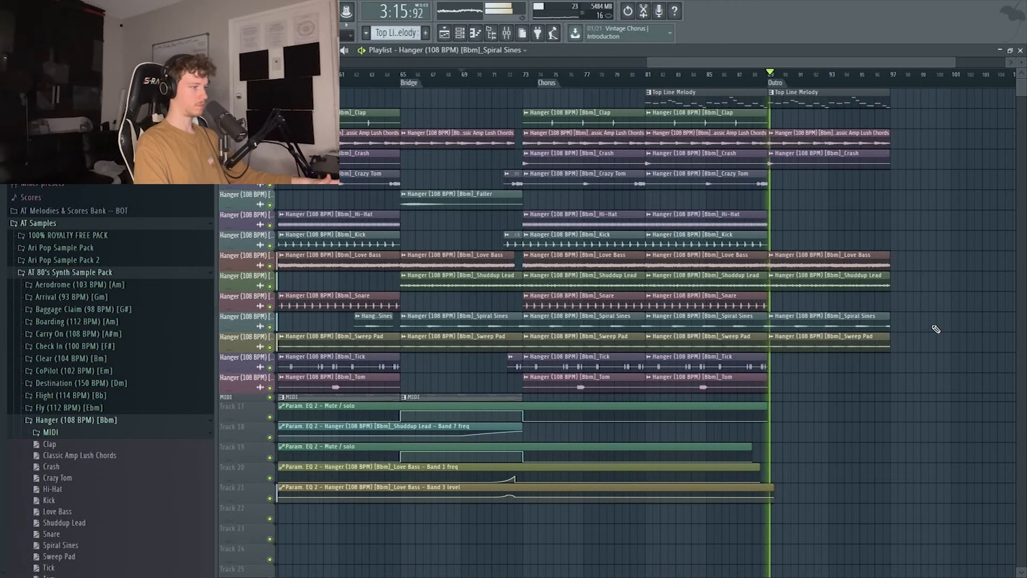
# Delete the Outro's Crash clip and remove the C#6 notes at bars 2 and 6 and the C6 notes at bars 4 and 8 from Top Line Melody
pyautogui.rightClick(800, 159)
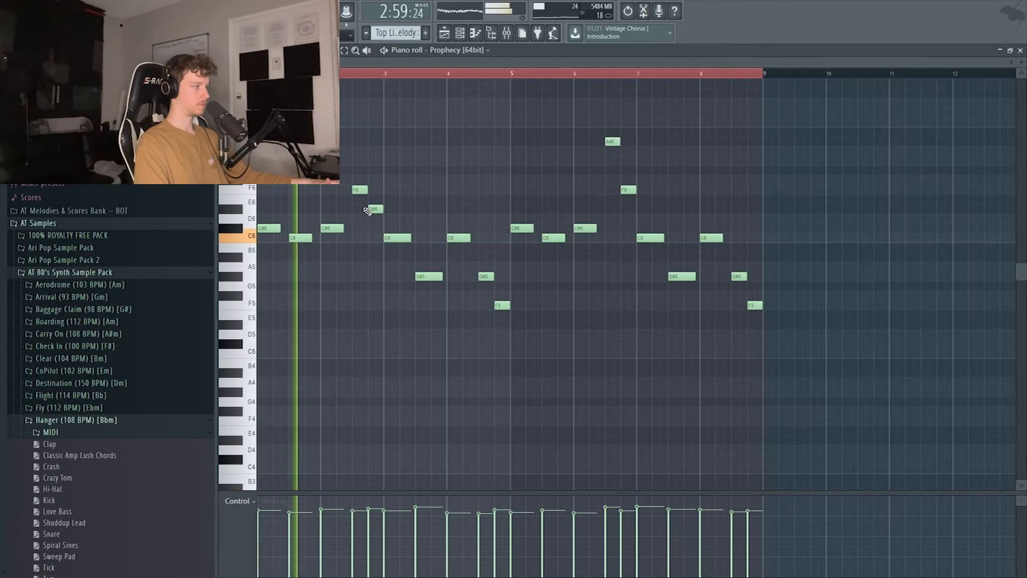
pyautogui.rightClick(332, 228)
pyautogui.rightClick(585, 229)
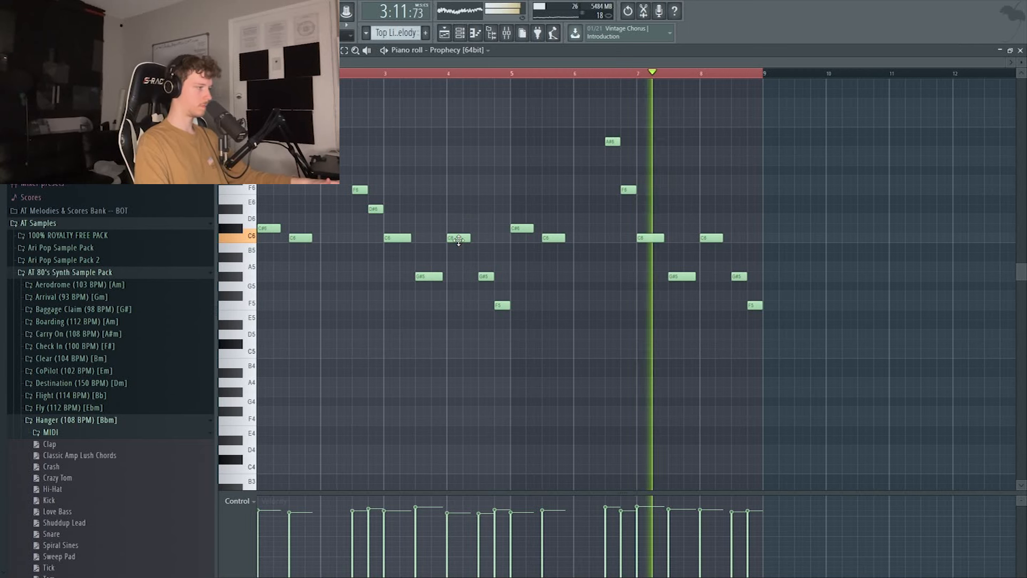
pyautogui.rightClick(459, 238)
pyautogui.rightClick(712, 237)
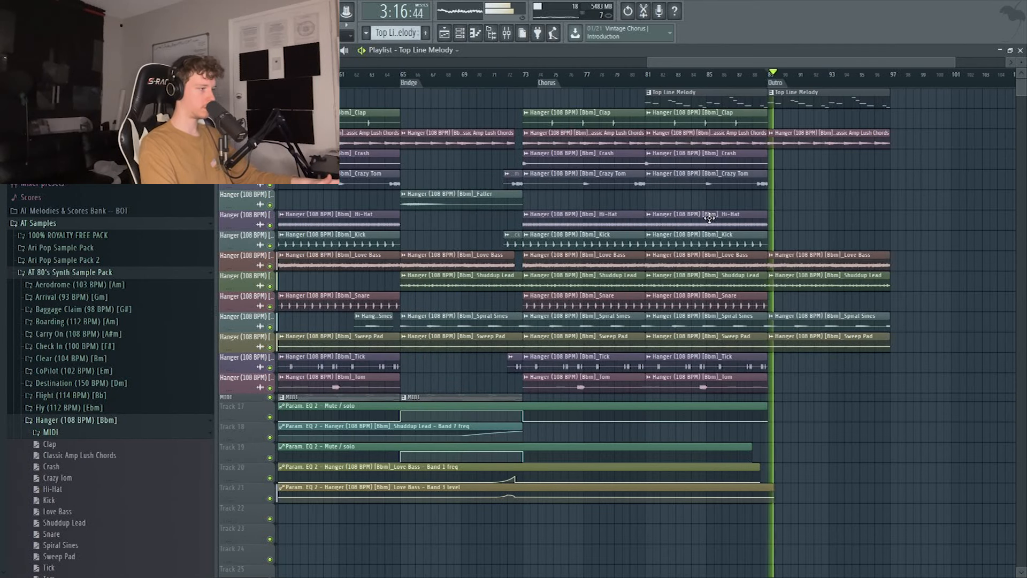
# Create an automation clip for the Master track's volume and return to the playlist
pyautogui.moveTo(863, 220); pyautogui.dragTo(833, 220)
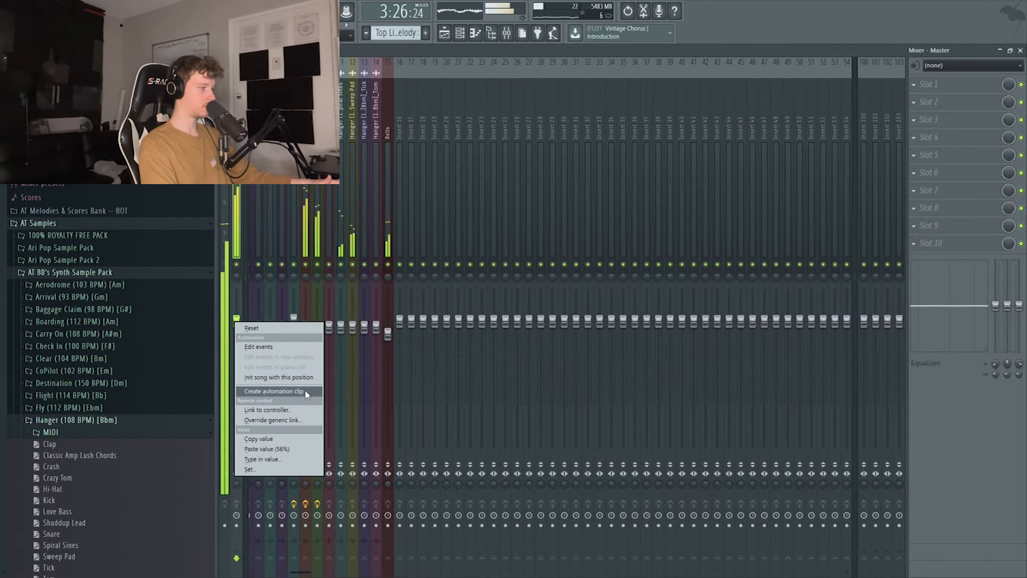
pyautogui.click(276, 395)
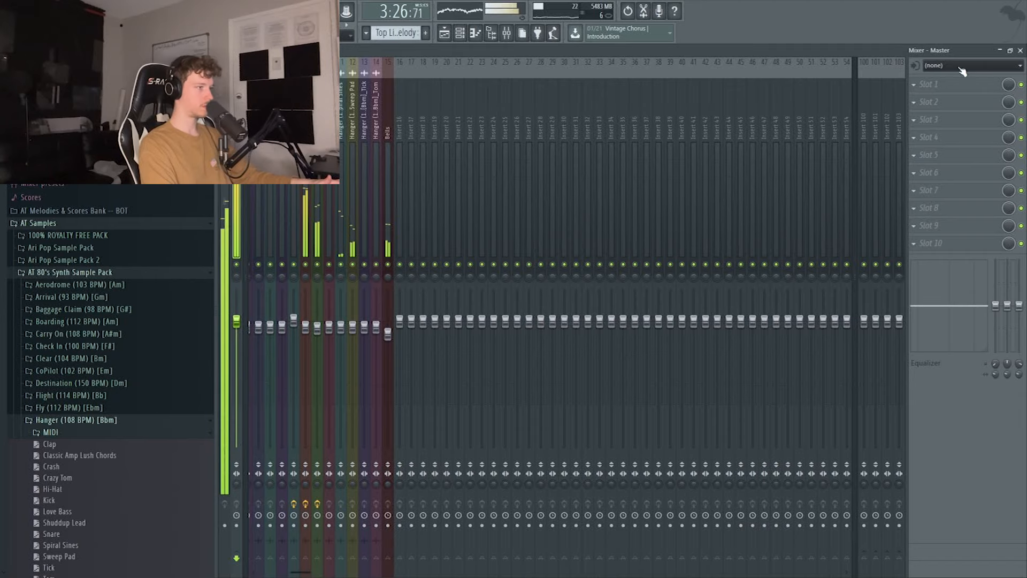
pyautogui.click(1021, 50)
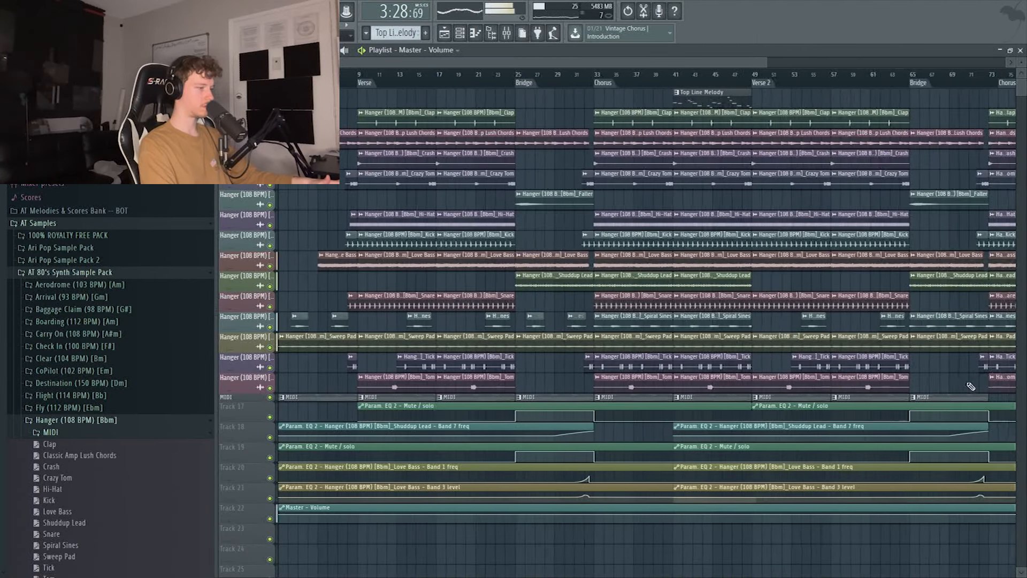
# Shape the end of the Master volume automation into a curved fade-out to silence over the Outro and enlarge its track
pyautogui.hscroll(3, 977, 386)
pyautogui.scroll(4, 950, 428)
pyautogui.press('space')
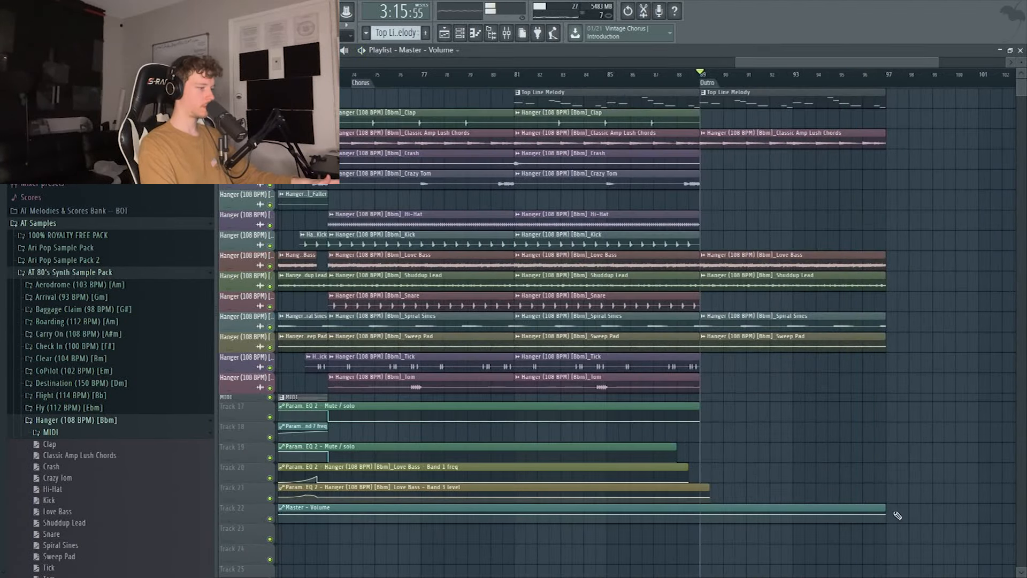
pyautogui.scroll(4, 907, 508)
pyautogui.scroll(2, 848, 530)
pyautogui.rightClick(841, 515)
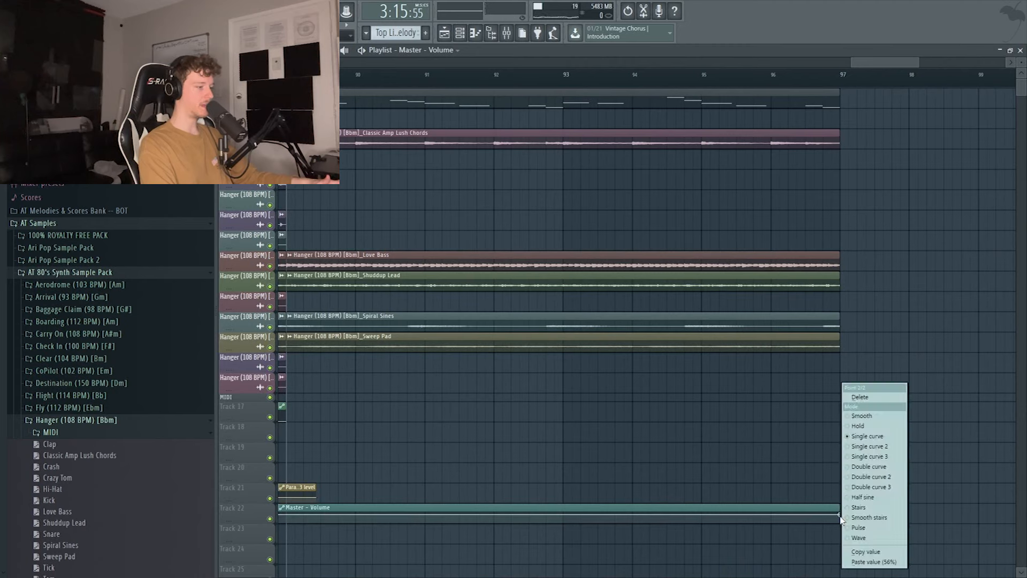
pyautogui.click(862, 552)
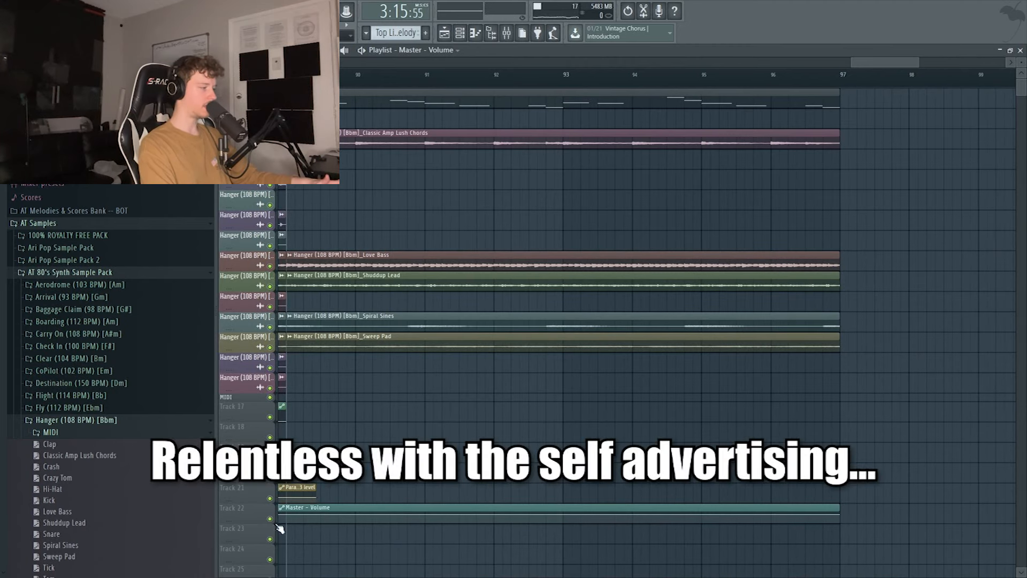
pyautogui.moveTo(238, 524); pyautogui.dragTo(238, 557)
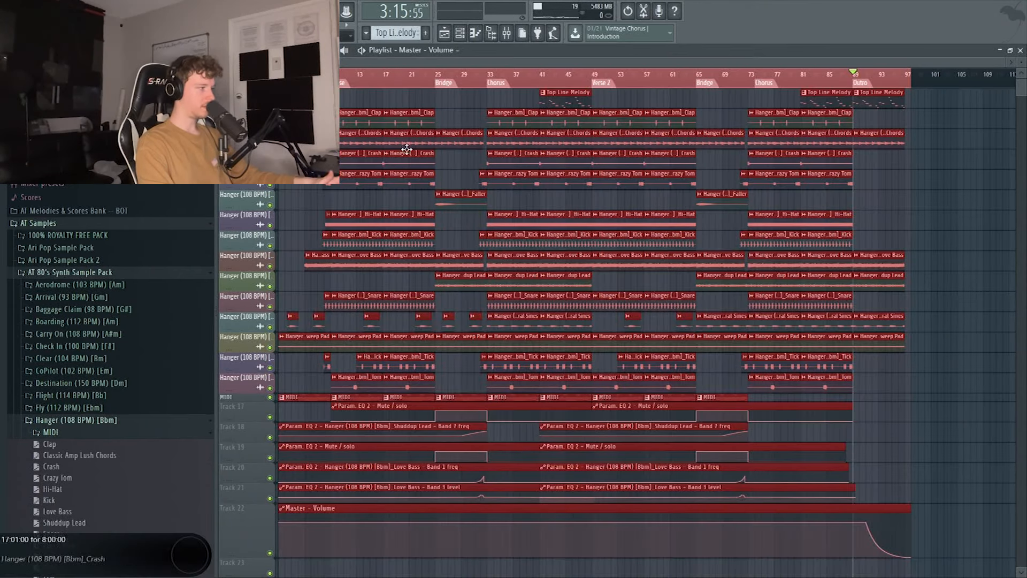
# Move the playhead into the first Verse and load Ozone 8 Imager in the Master track's second effect slot
pyautogui.click(371, 71)
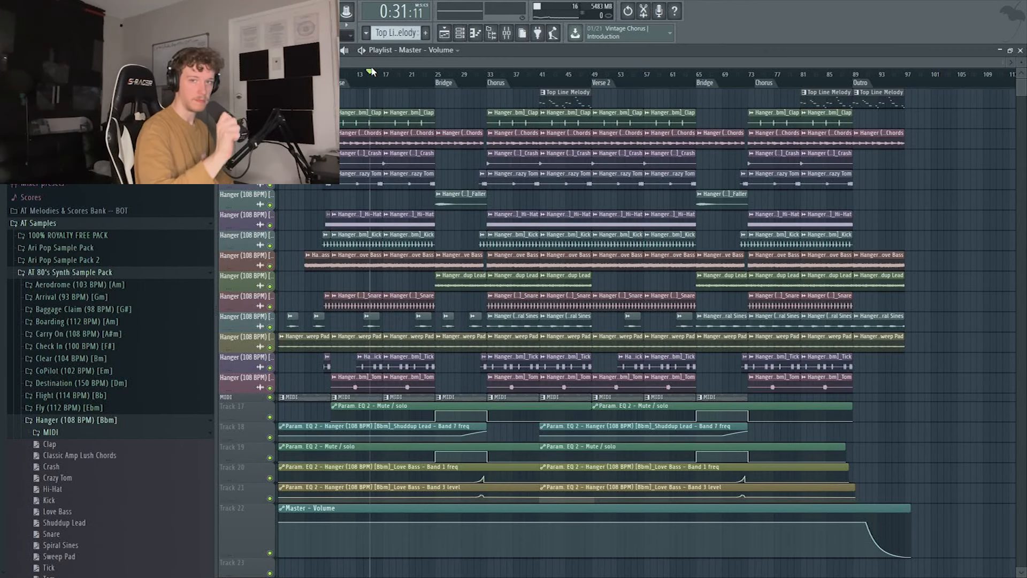
pyautogui.press('F9')
pyautogui.click(956, 107)
pyautogui.click(356, 187)
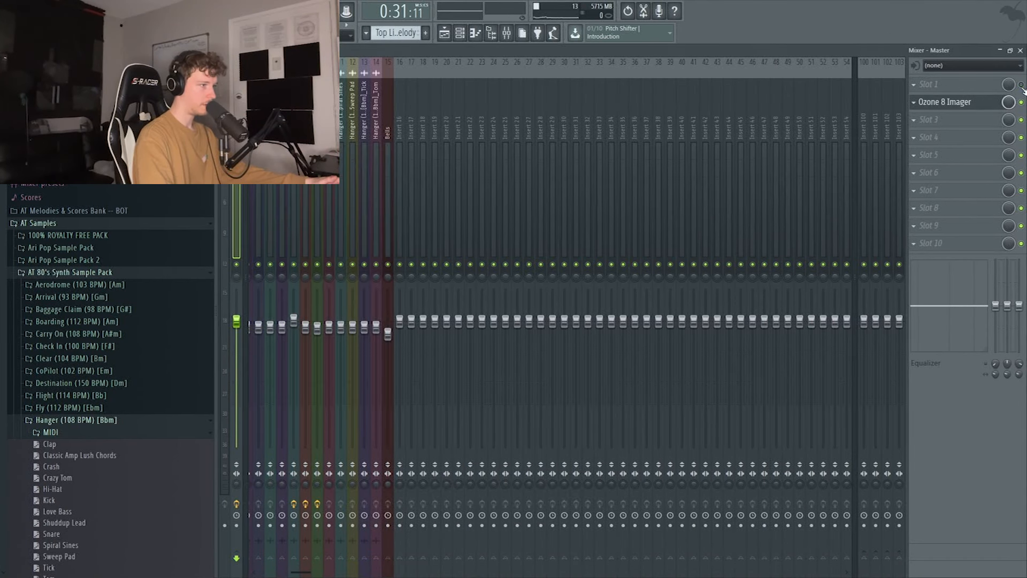
# Load WaveShell1-VST 12.7 in the Master's first effect slot and choose AR TG Mastering Stereo as its plugin
pyautogui.click(992, 87)
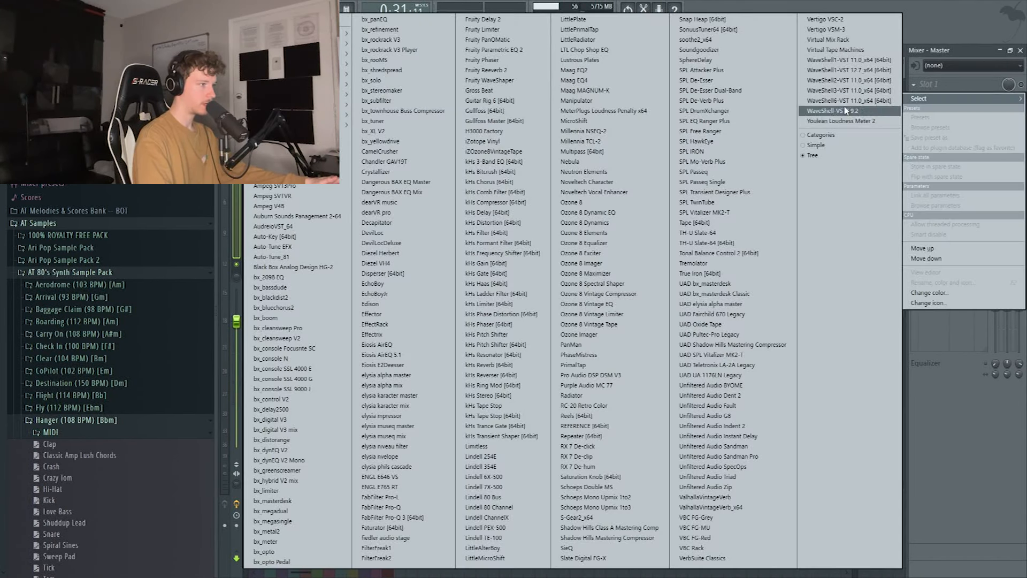
pyautogui.click(877, 80)
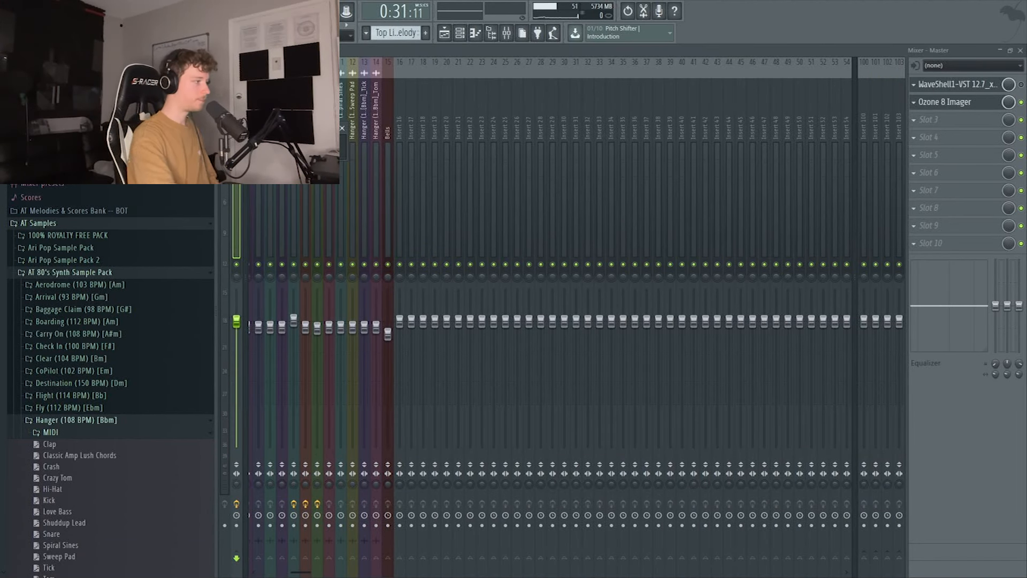
pyautogui.click(301, 215)
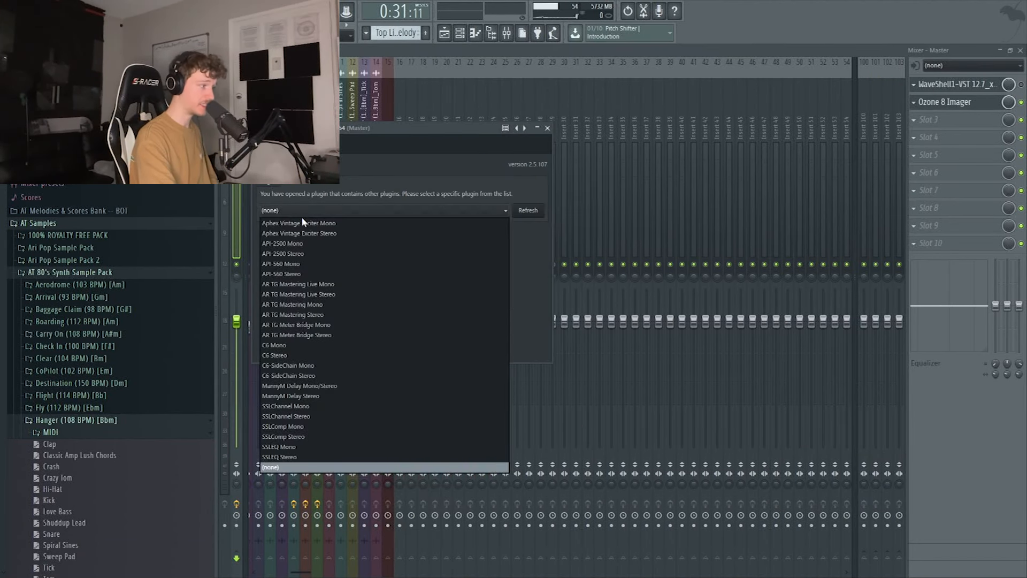
pyautogui.click(340, 317)
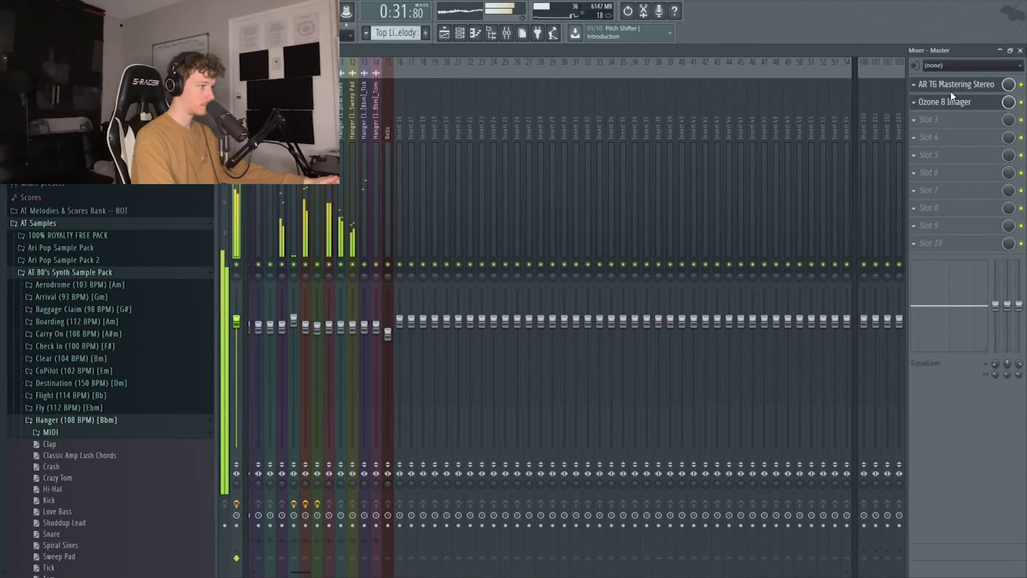
# In AR TG Mastering Stereo's tone section, slightly raise the gains of bands 1 and 3 and set band 2's frequency to 256 Hz
pyautogui.click(952, 100)
pyautogui.click(952, 86)
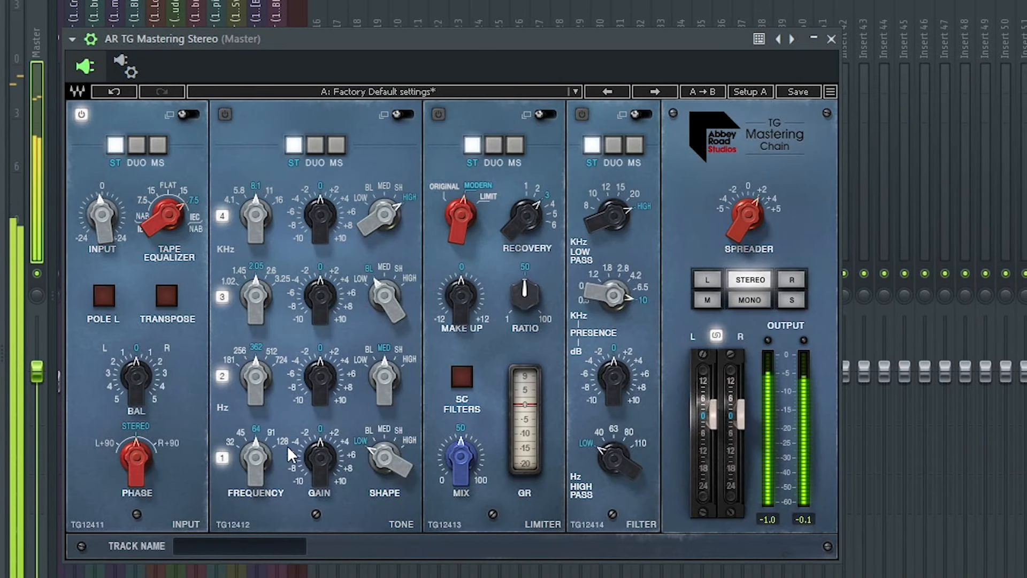
pyautogui.moveTo(320, 458); pyautogui.dragTo(320, 456)
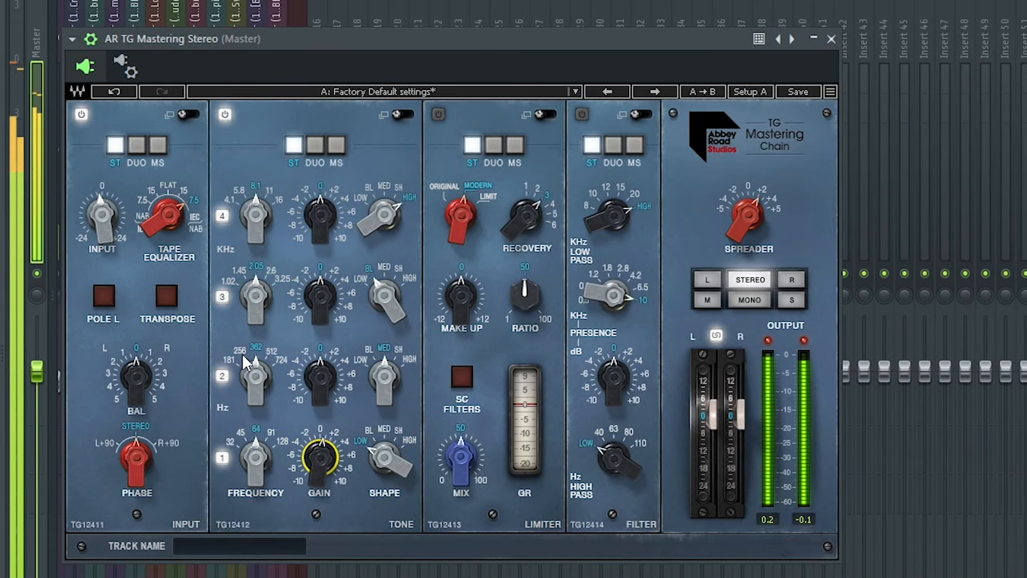
pyautogui.click(244, 352)
pyautogui.moveTo(320, 295); pyautogui.dragTo(320, 292)
# Set tone band 4 to 5.8 kHz with a gain of 0.55 and slightly raise the Spreader
pyautogui.click(238, 193)
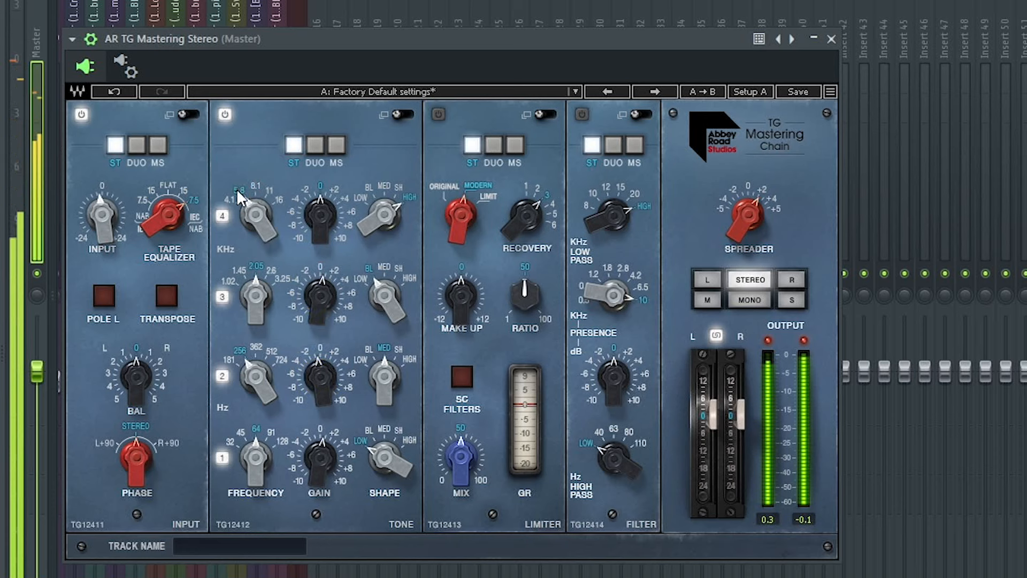
pyautogui.moveTo(321, 220); pyautogui.dragTo(322, 217)
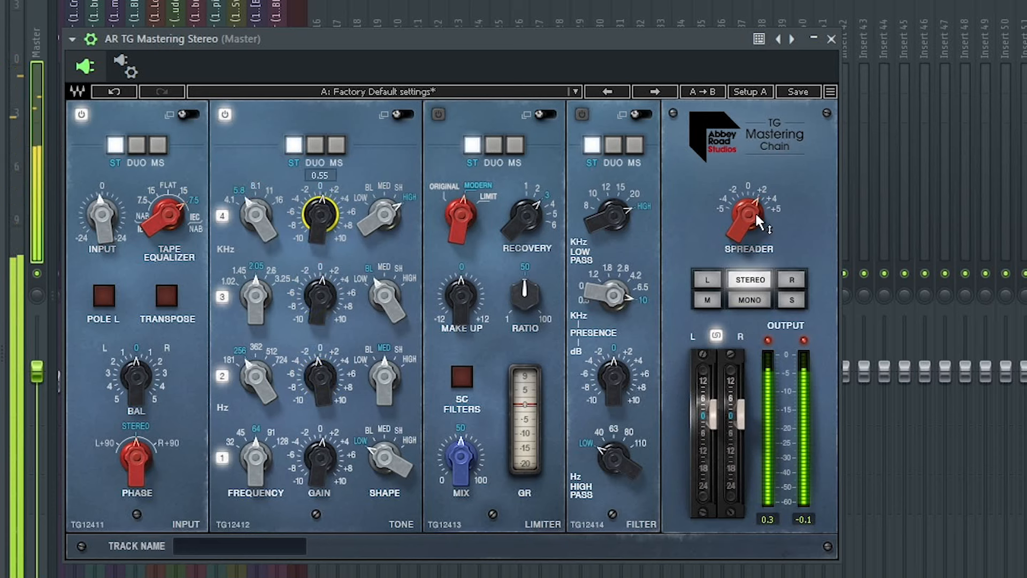
pyautogui.moveTo(749, 214); pyautogui.dragTo(748, 212)
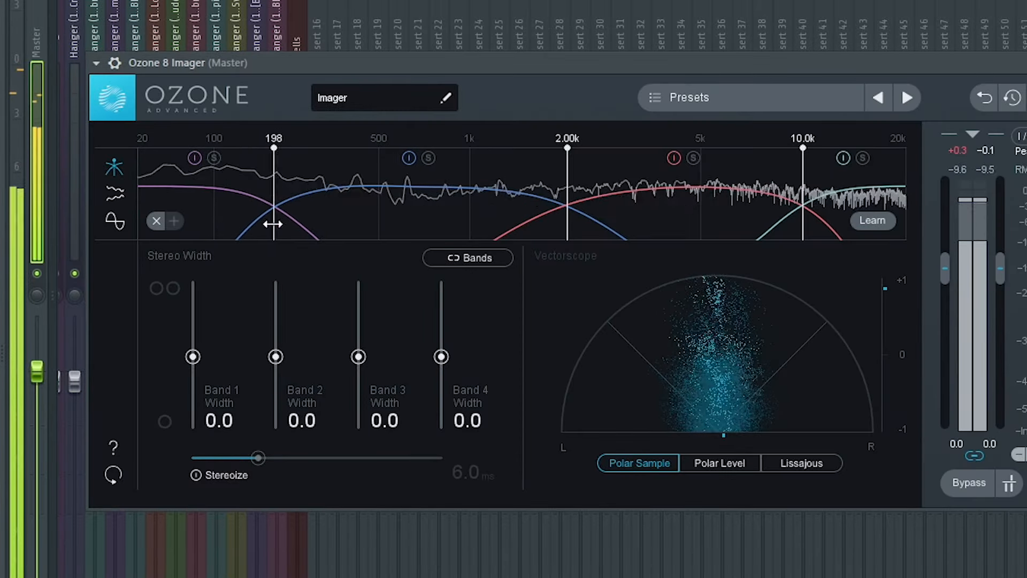
# In Ozone 8 Imager, keep only band 2 active with a width of 39.2 and crossovers at 217 Hz and just below 2 kHz
pyautogui.moveTo(281, 360); pyautogui.dragTo(289, 336)
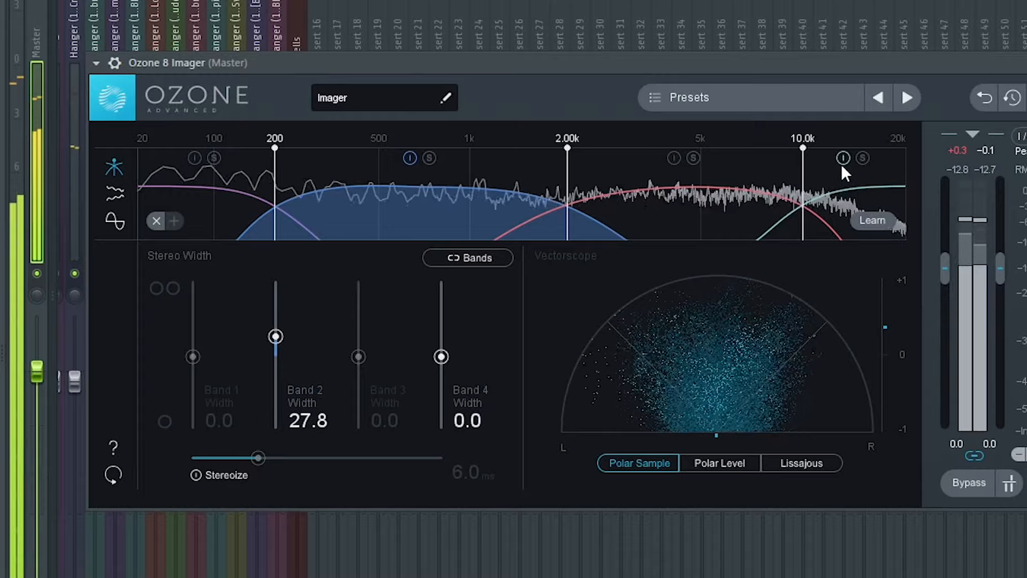
pyautogui.moveTo(276, 336); pyautogui.dragTo(278, 326)
pyautogui.moveTo(276, 217); pyautogui.dragTo(283, 216)
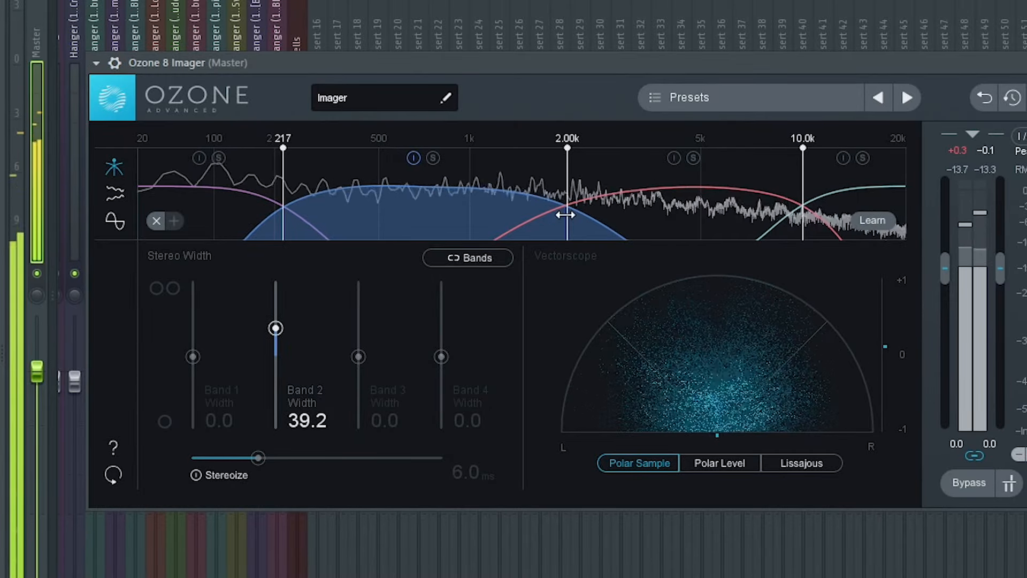
pyautogui.moveTo(567, 214); pyautogui.dragTo(558, 214)
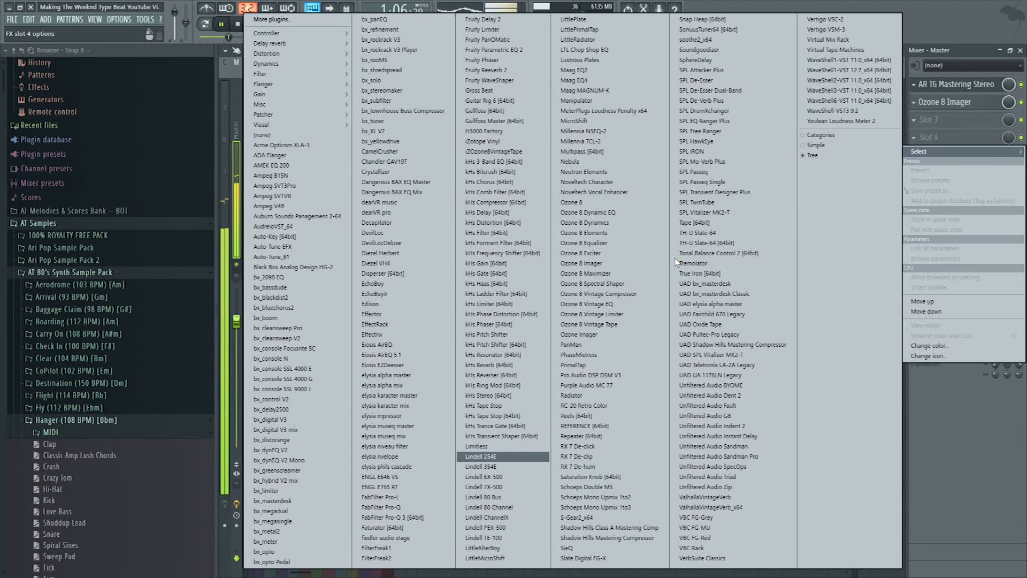
# Load Limitless in the Master's fourth effect slot and set its threshold to -3.0 dB and release to 129.38 ms
pyautogui.click(476, 446)
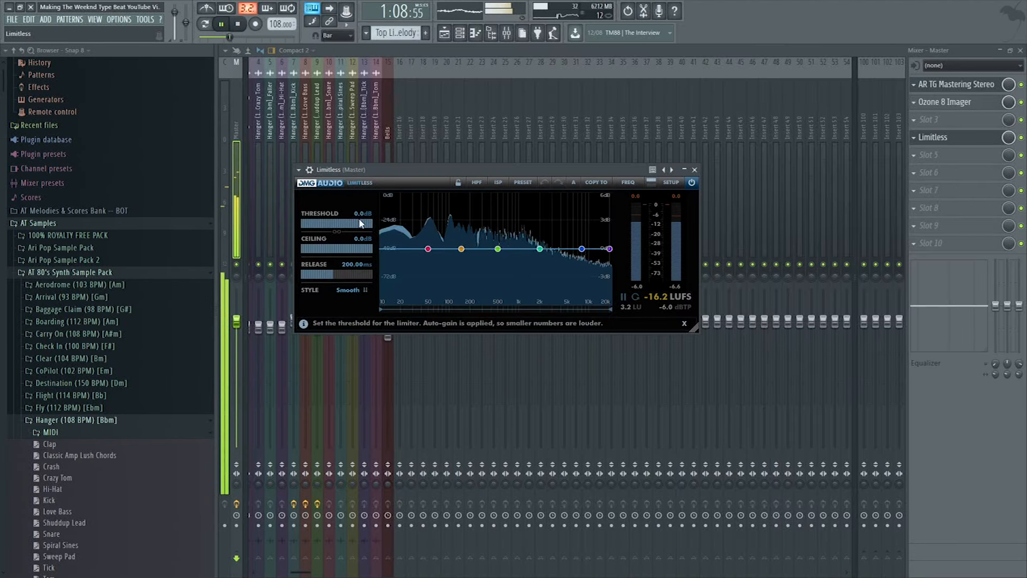
pyautogui.moveTo(361, 224); pyautogui.dragTo(354, 232)
pyautogui.moveTo(143, 330); pyautogui.dragTo(115, 335)
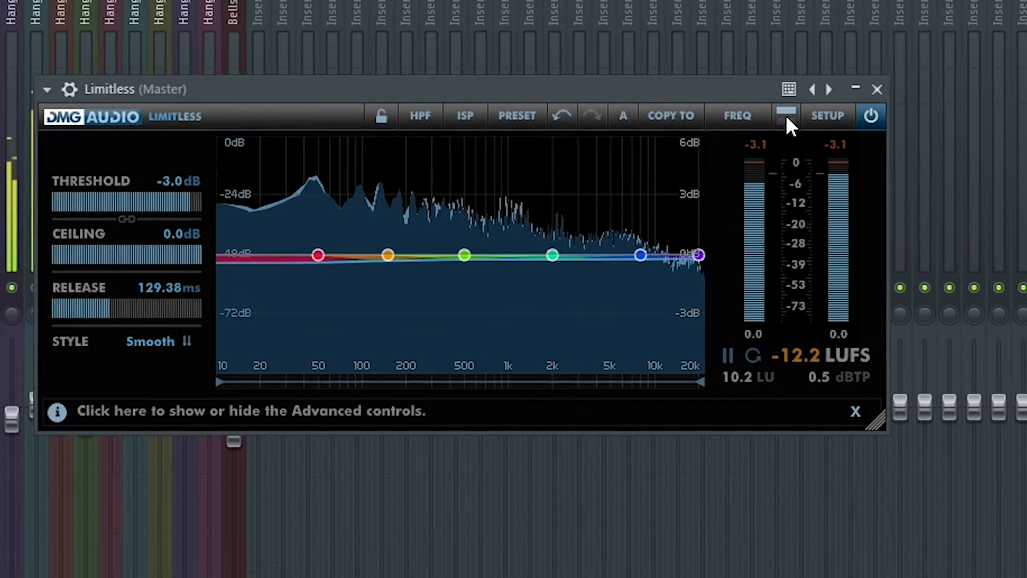
# Show Limitless's advanced controls, enable ISP and HPF, and lower the threshold to -4.1 dB
pyautogui.click(817, 137)
pyautogui.click(634, 40)
pyautogui.click(603, 40)
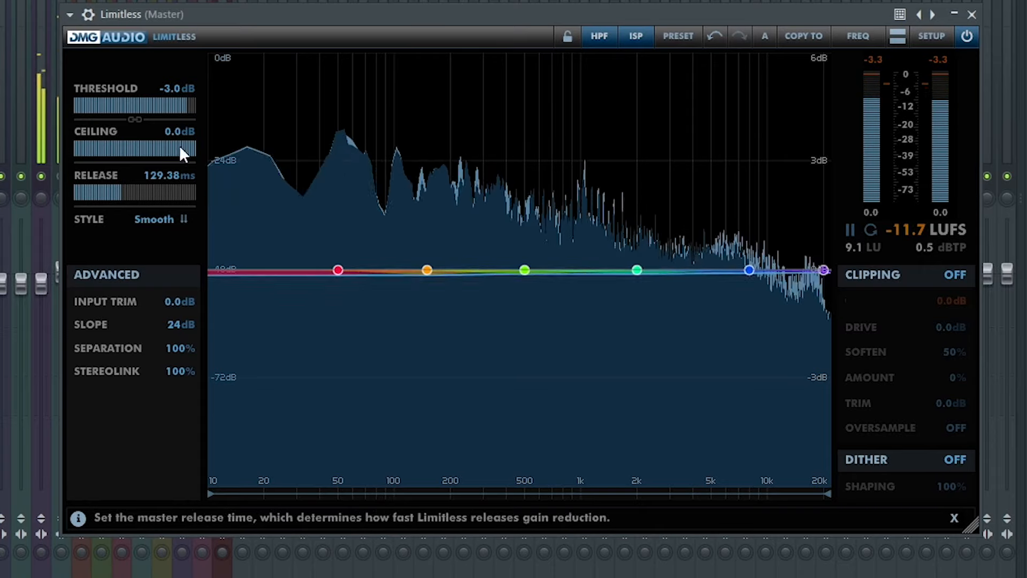
pyautogui.moveTo(184, 105); pyautogui.dragTo(179, 110)
# Balance the Limitless bands: move band 2 to 134 Hz at -0.3 dB, lower band 3 slightly, and raise bands 1 and 4 slightly
pyautogui.moveTo(435, 271); pyautogui.dragTo(434, 278)
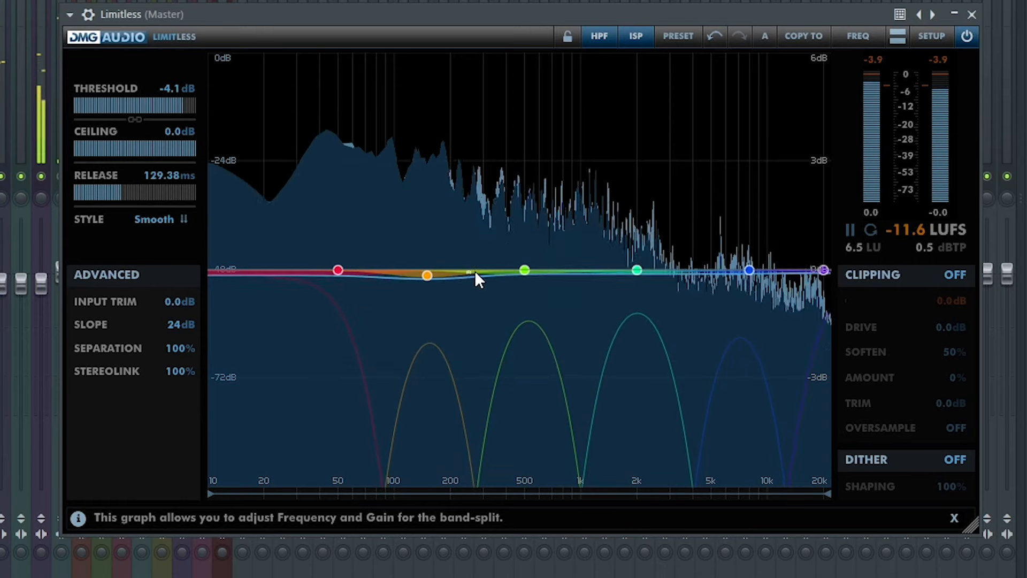
pyautogui.moveTo(522, 271); pyautogui.dragTo(528, 277)
pyautogui.moveTo(644, 271); pyautogui.dragTo(621, 265)
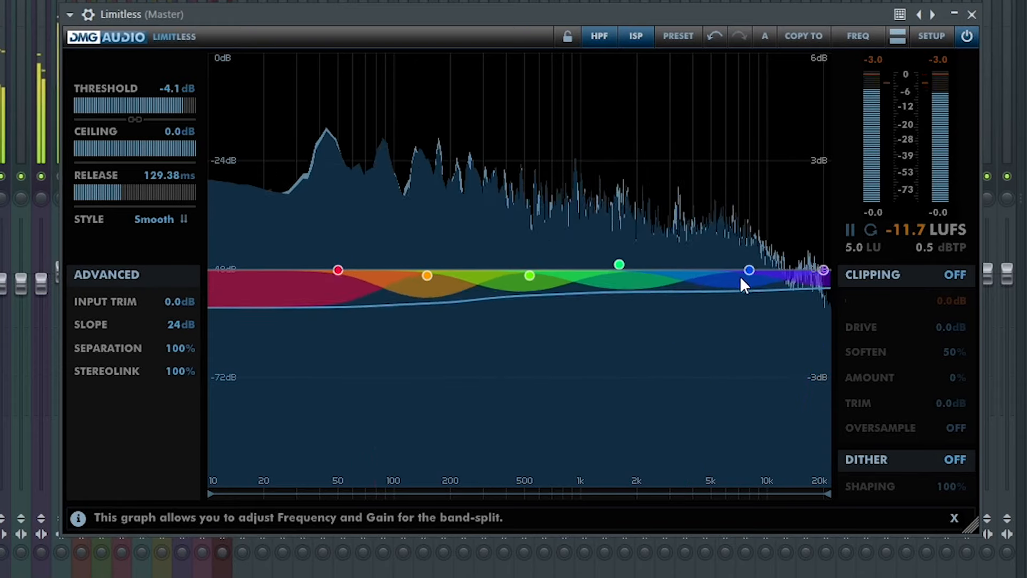
pyautogui.moveTo(429, 280); pyautogui.dragTo(420, 284)
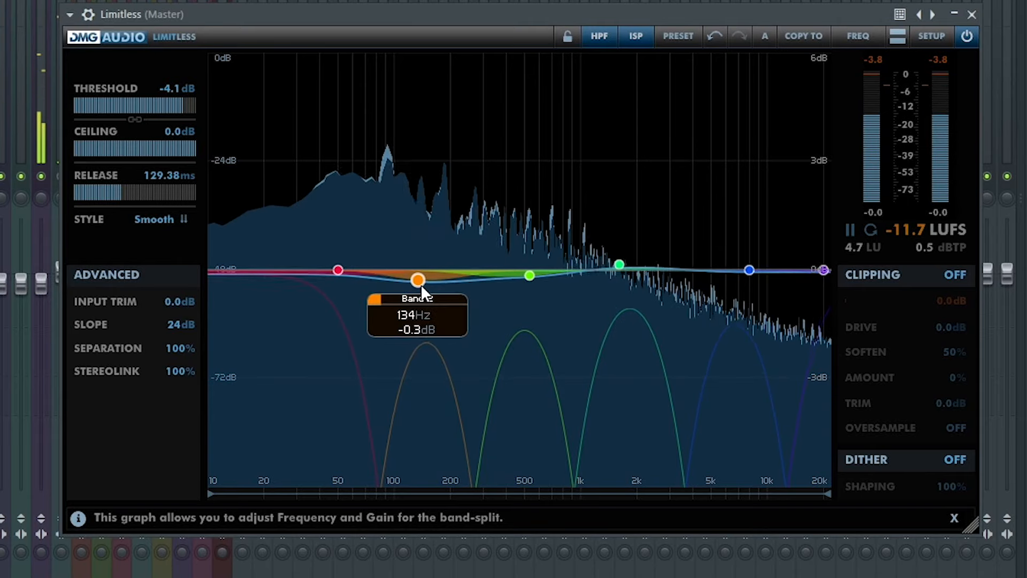
pyautogui.moveTo(342, 271); pyautogui.dragTo(342, 264)
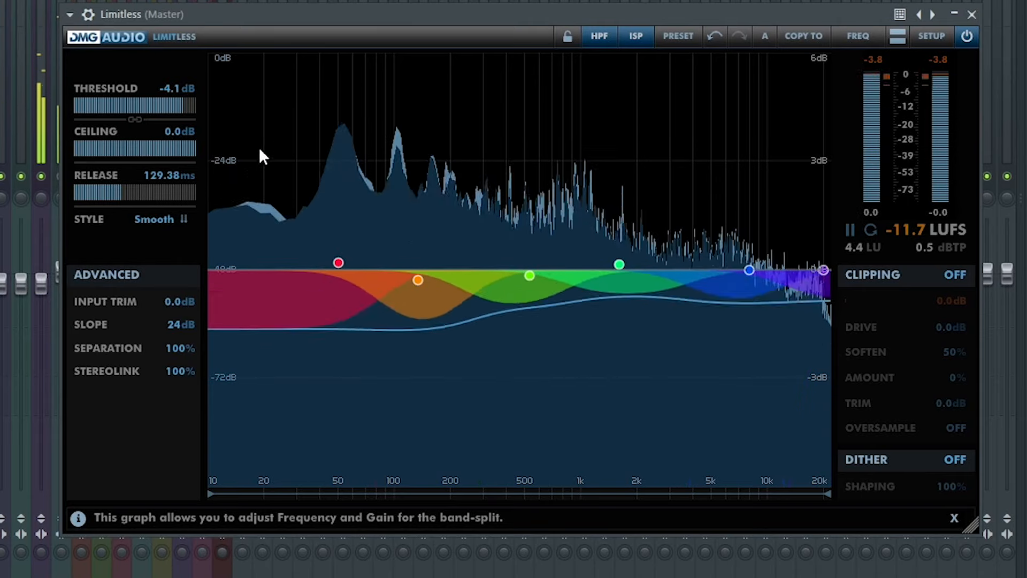
# Set the Limitless release to 102.33 ms and close the Limitless and AR TG Mastering Stereo windows
pyautogui.moveTo(153, 181); pyautogui.dragTo(143, 188)
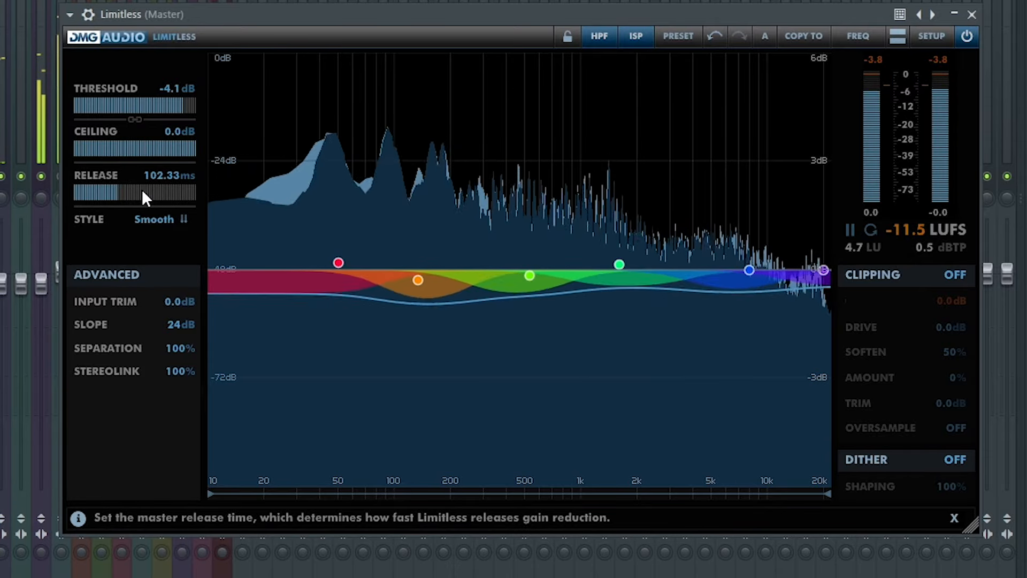
pyautogui.click(972, 15)
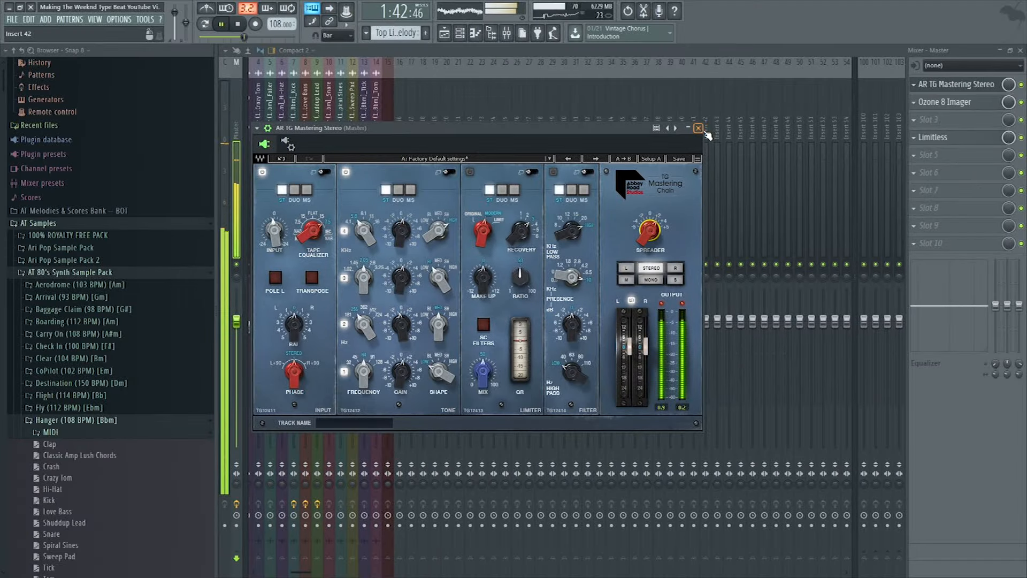
pyautogui.click(699, 128)
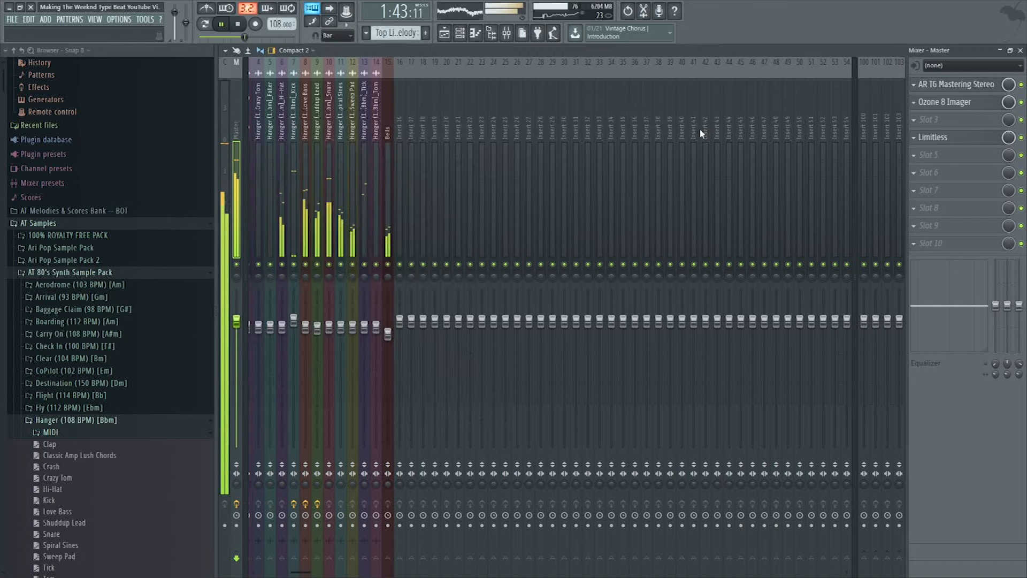